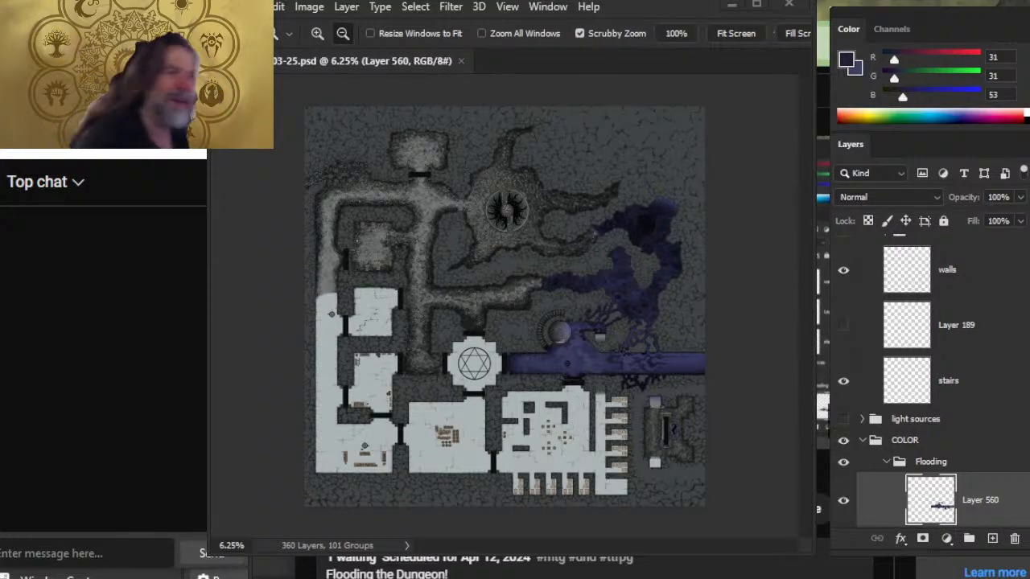
- Check what the stairs, walls and Layer 560 layers contribute to the flooded corridor by hiding and showing each one
key("alt+Tab")
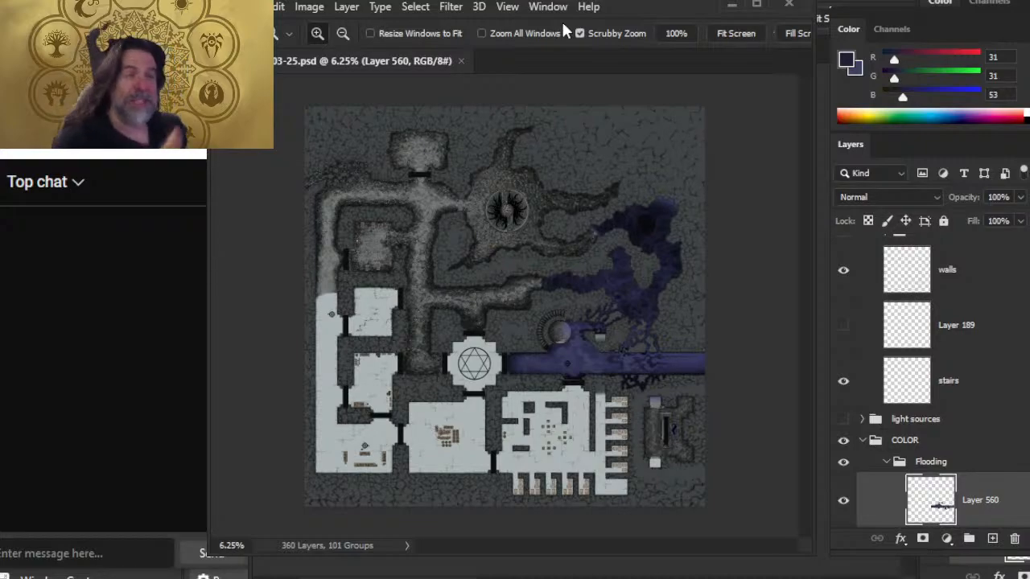
left_click_drag(563, 358, 651, 382)
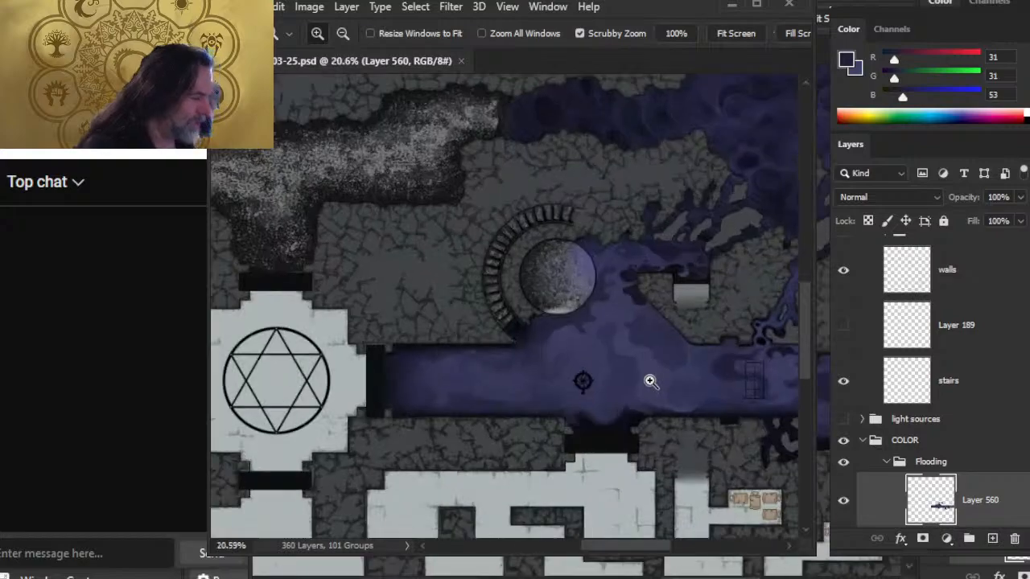
left_click(843, 381)
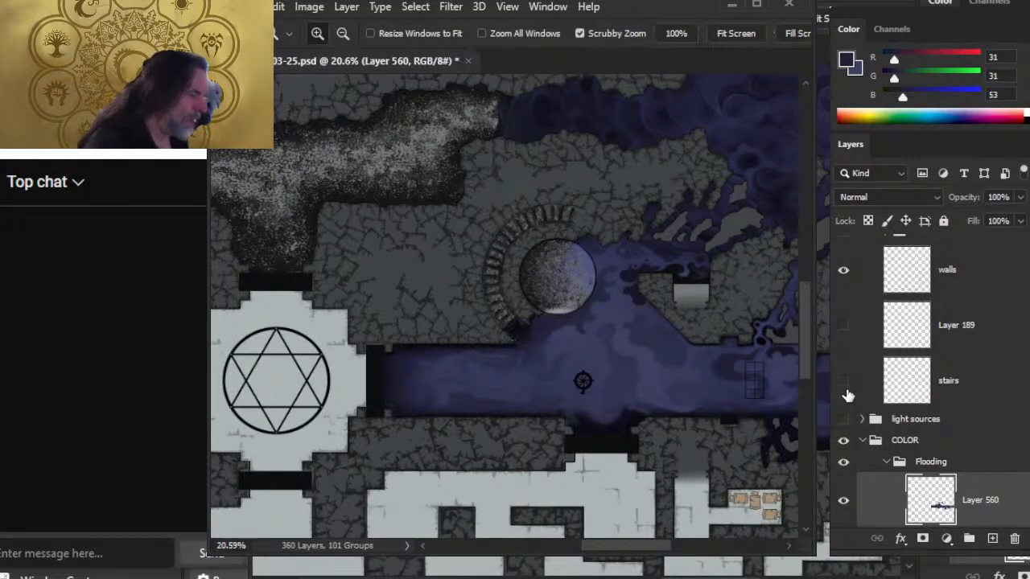
left_click(843, 381)
left_click(842, 270)
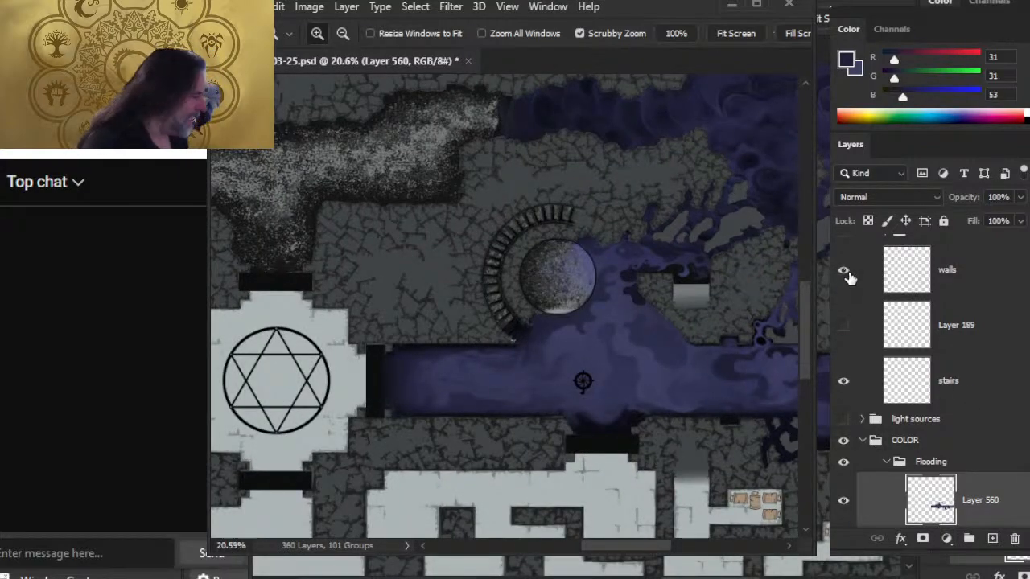
left_click(843, 270)
scroll(925, 386, "down", 3)
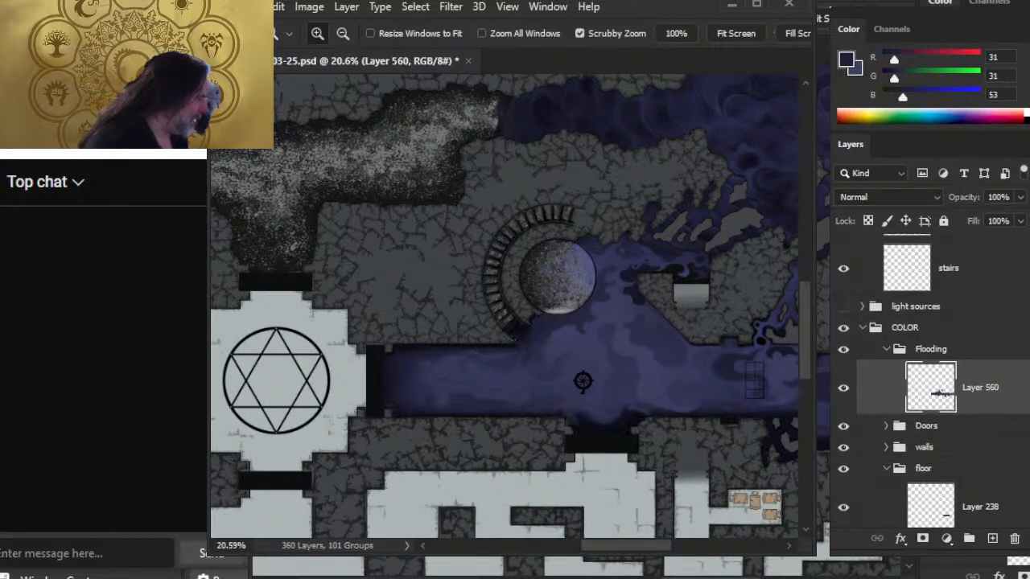
left_click(844, 384)
left_click(843, 384)
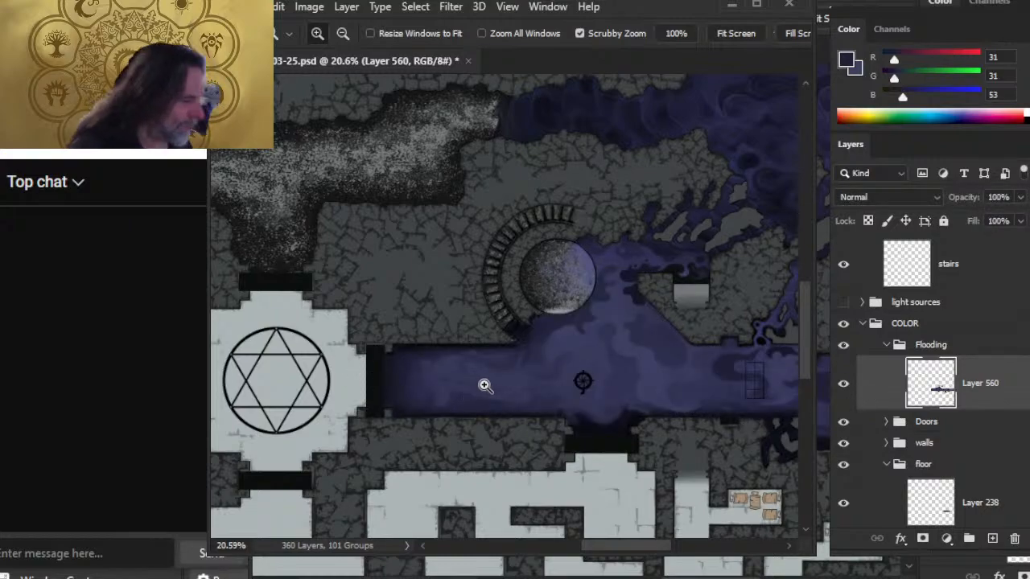
- Smudge the flood water in the corridor and below the round platform at 50% strength, reducing the brush size to 35
left_click_drag(484, 387, 504, 394)
key("r")
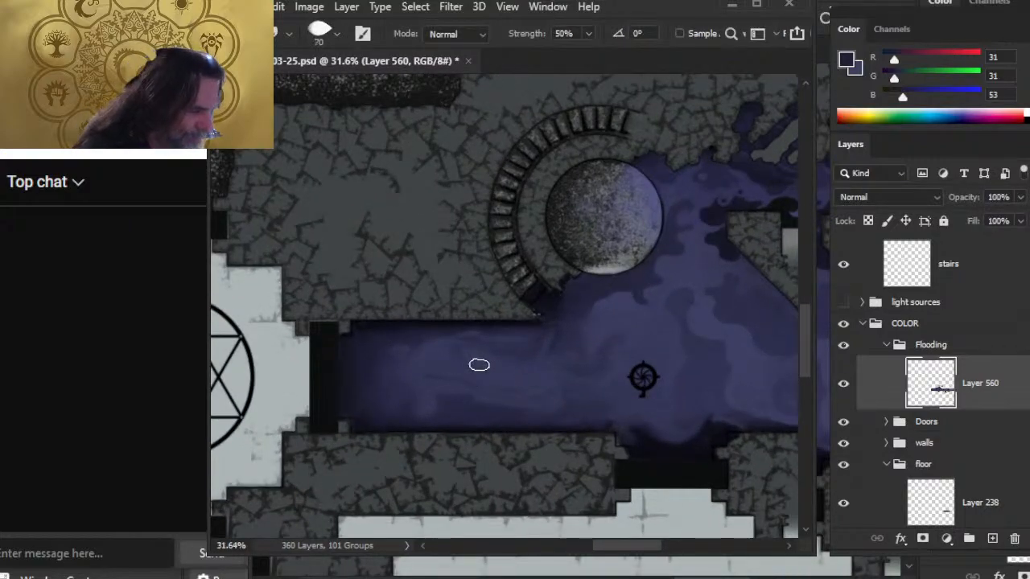
key("bracketleft")
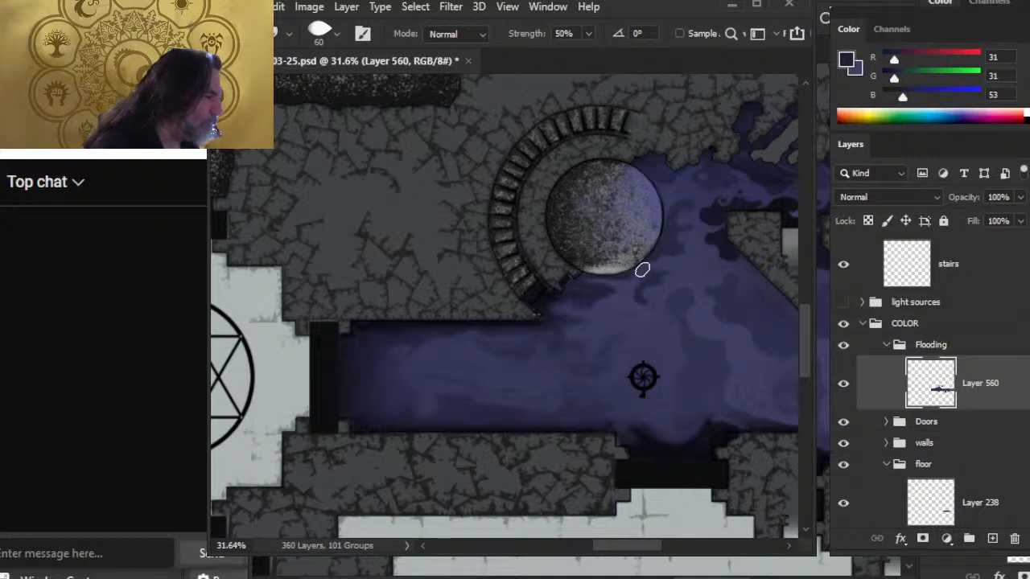
key("bracketleft")
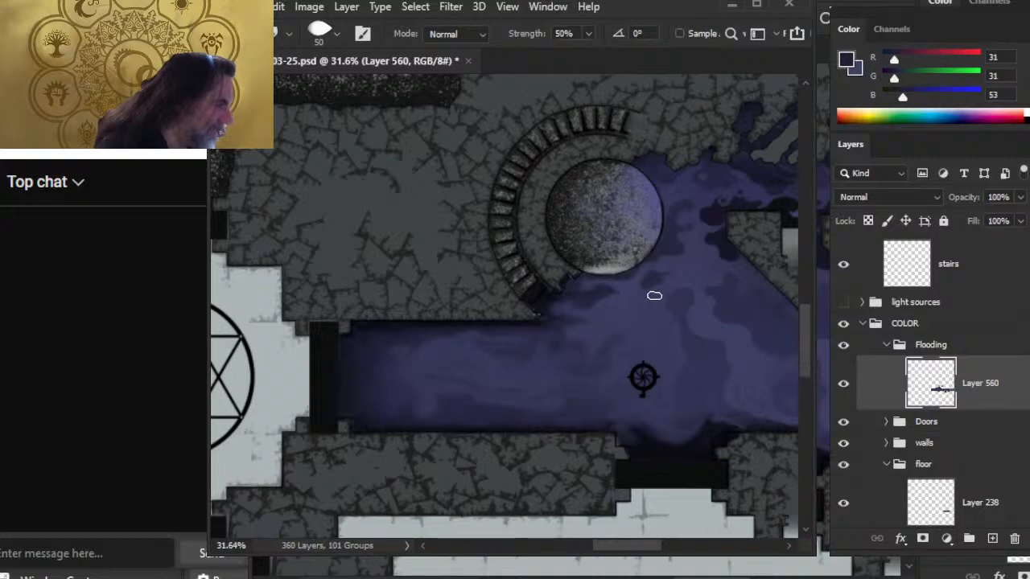
key("bracketleft")
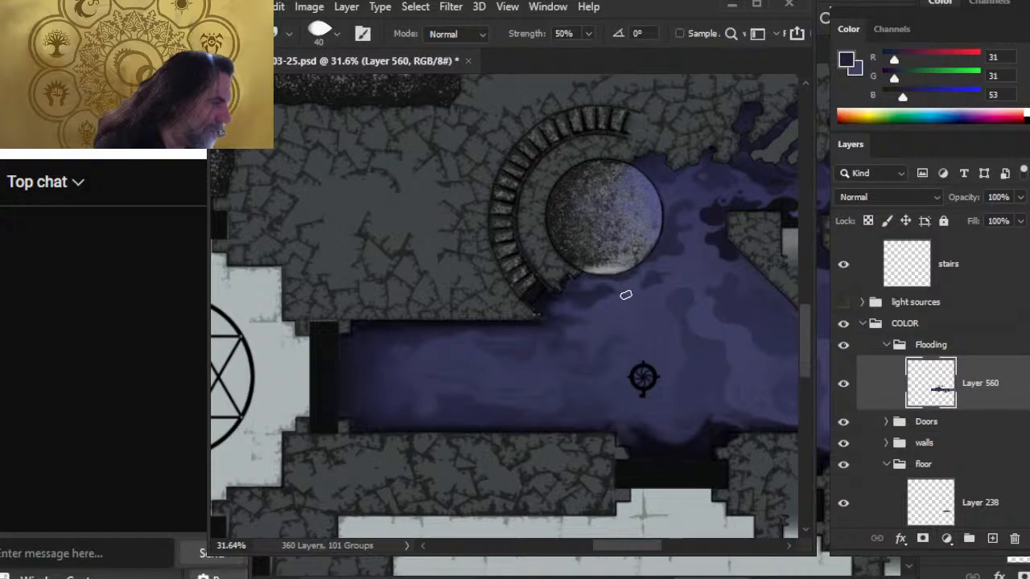
key("bracketleft")
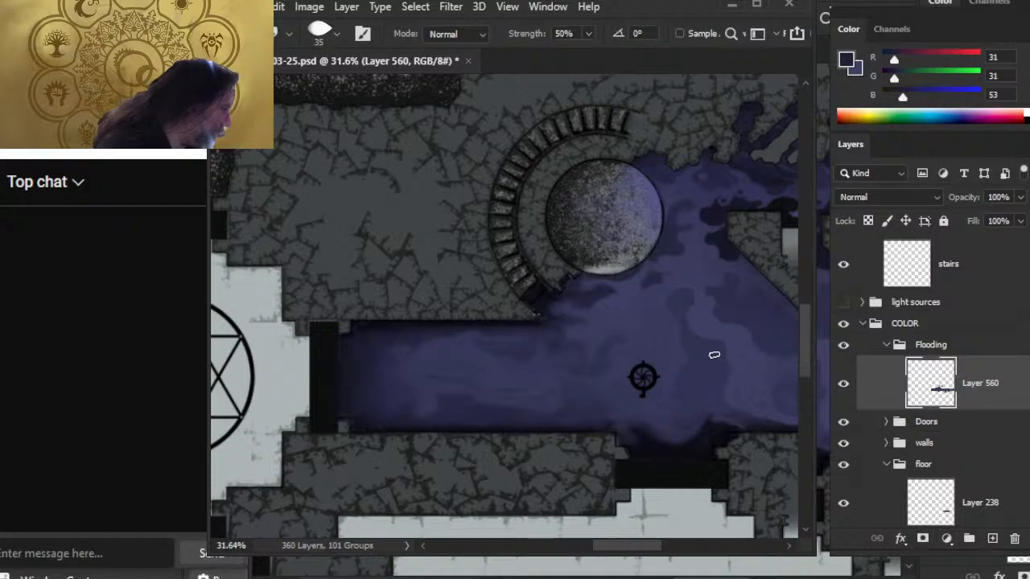
- Sample the water colour (RGB 50, 50, 85) for the brush and work curling swirls into the water above the southern doorway, smudging at 50% strength
left_click_drag(666, 312, 535, 237)
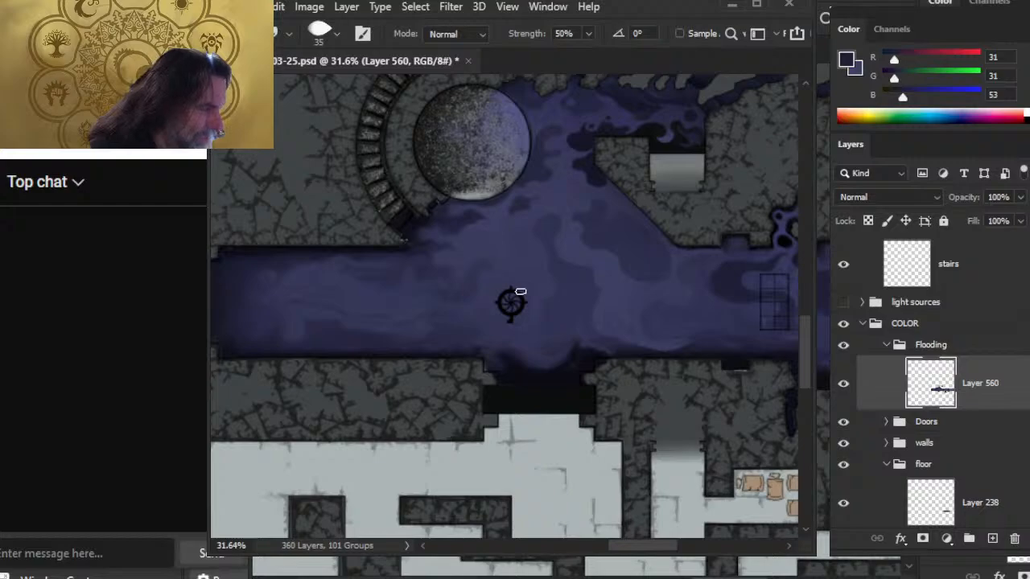
key("b")
left_click(582, 339, "alt")
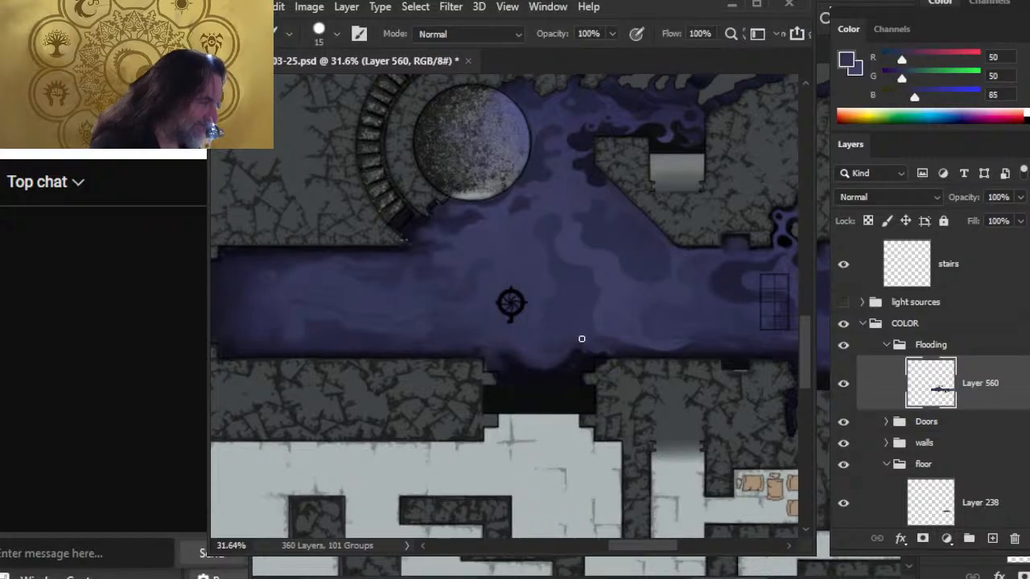
key("r")
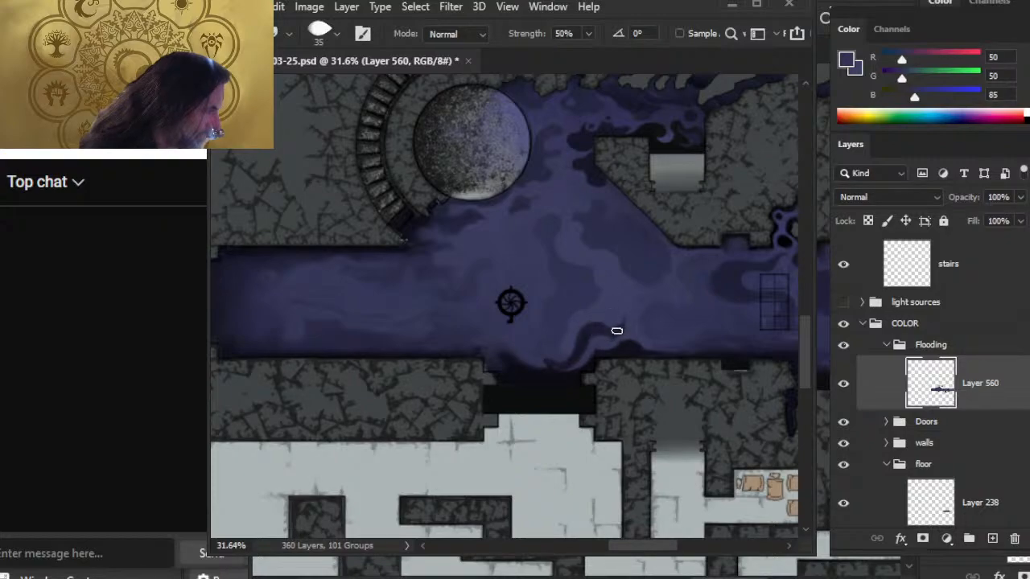
left_click_drag(616, 331, 624, 318)
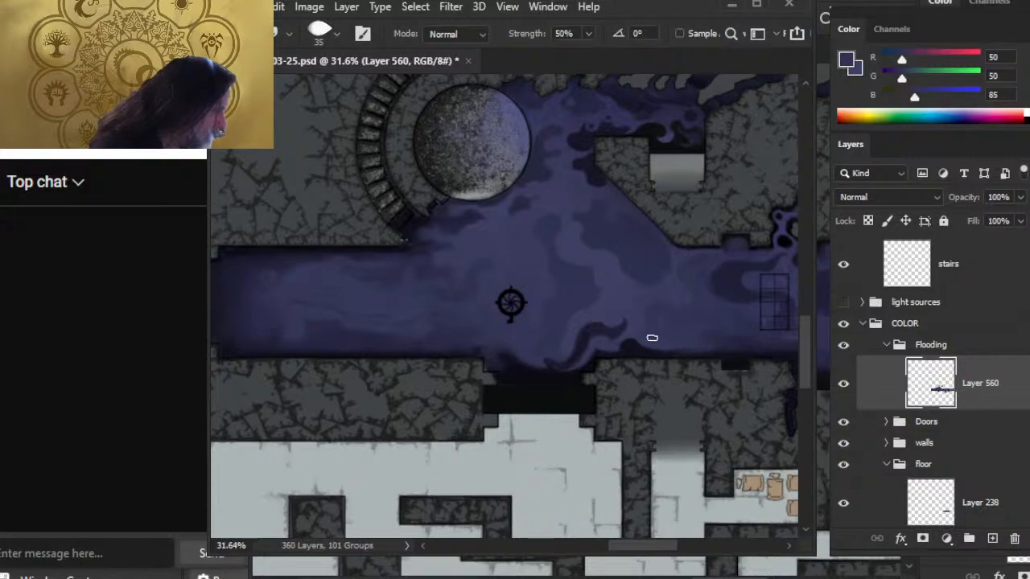
- Smudge the water in the western end of the corridor with a size 45 brush at 50% strength
left_click_drag(475, 349, 650, 340)
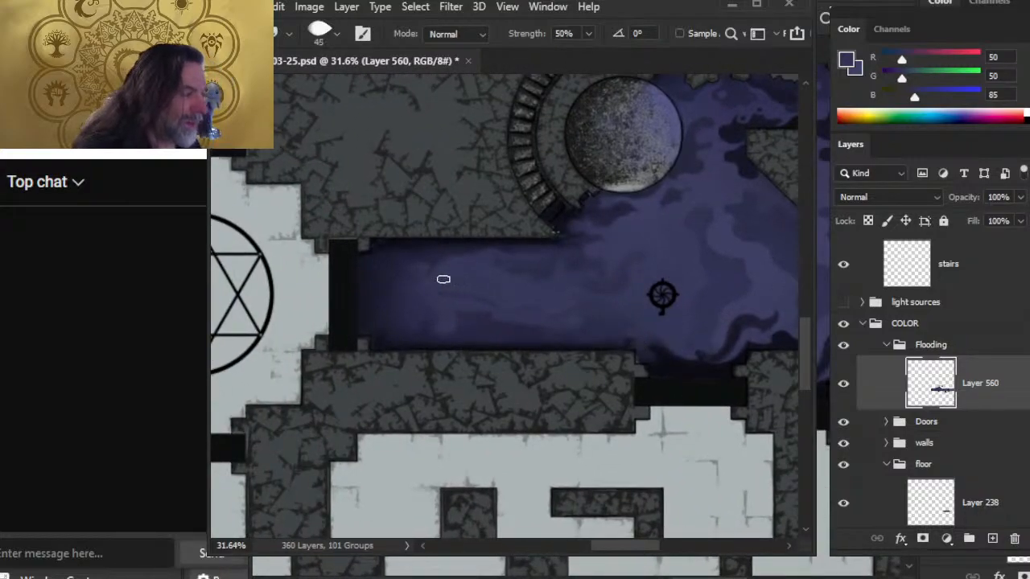
key("bracketright")
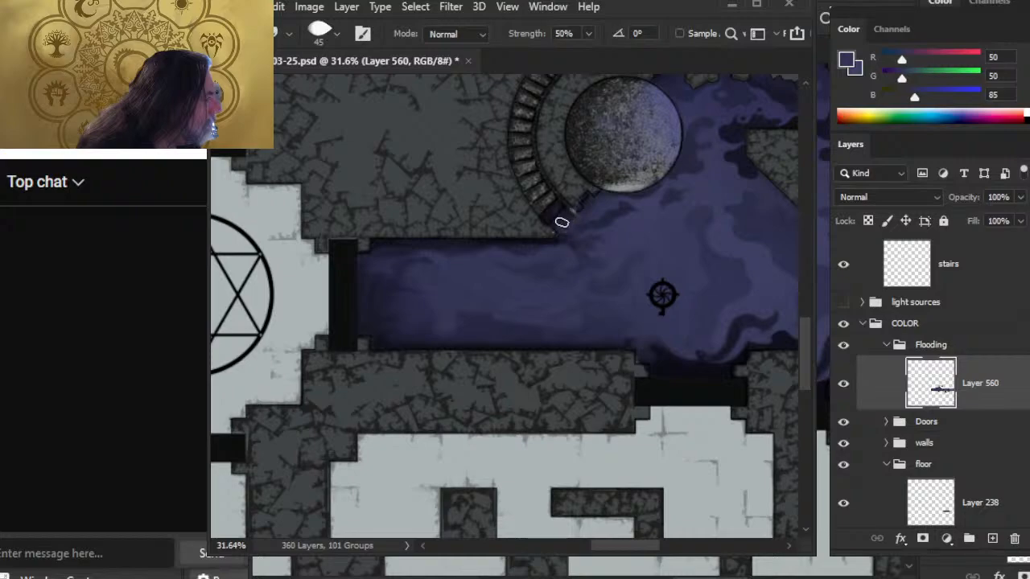
- Paint sampled dark blue (RGB 22, 21, 37) near the foot of the curved stairs and smudge it into the water, reducing the smudge size to 40
key("b")
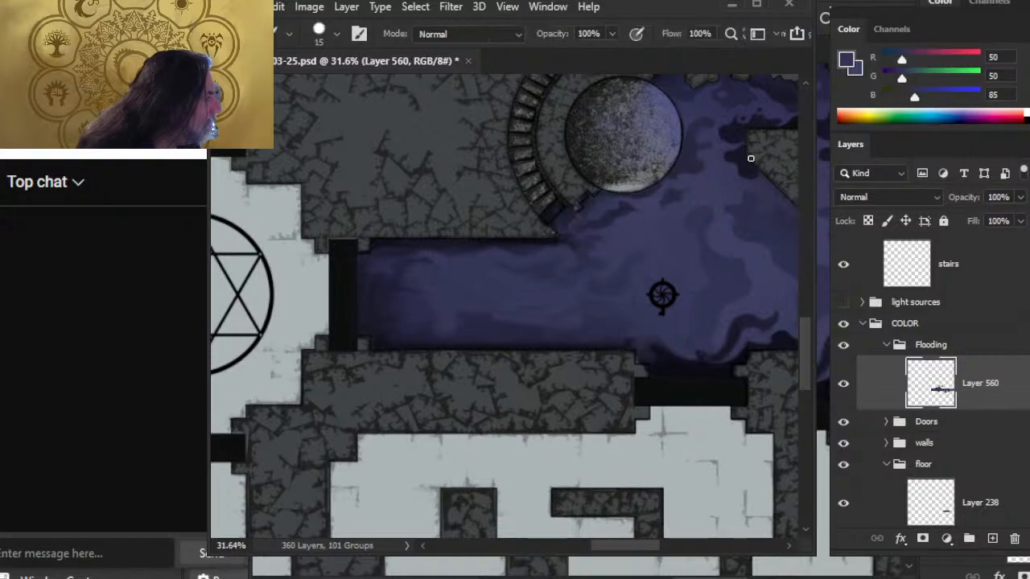
left_click(740, 141, "alt")
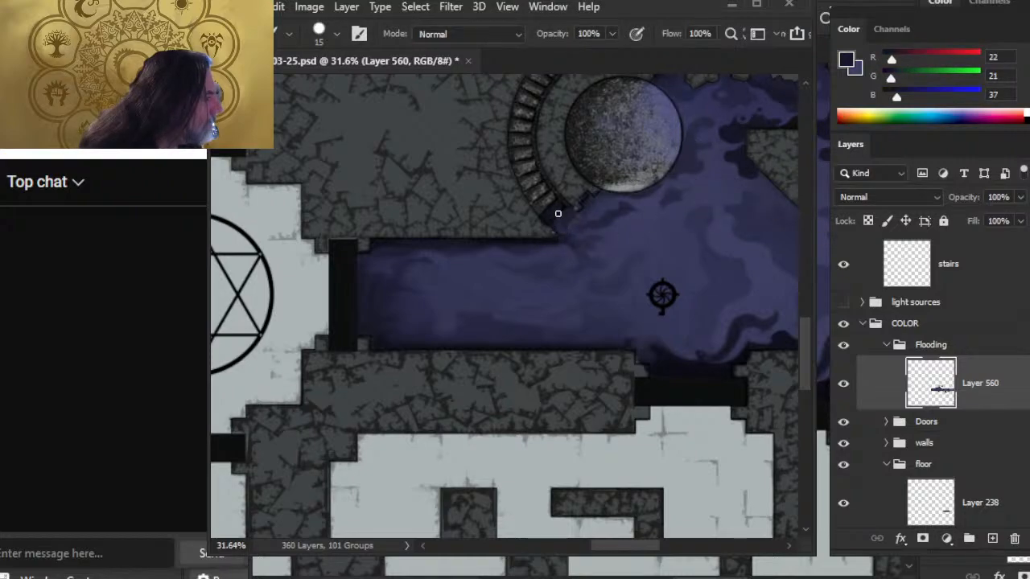
key("r")
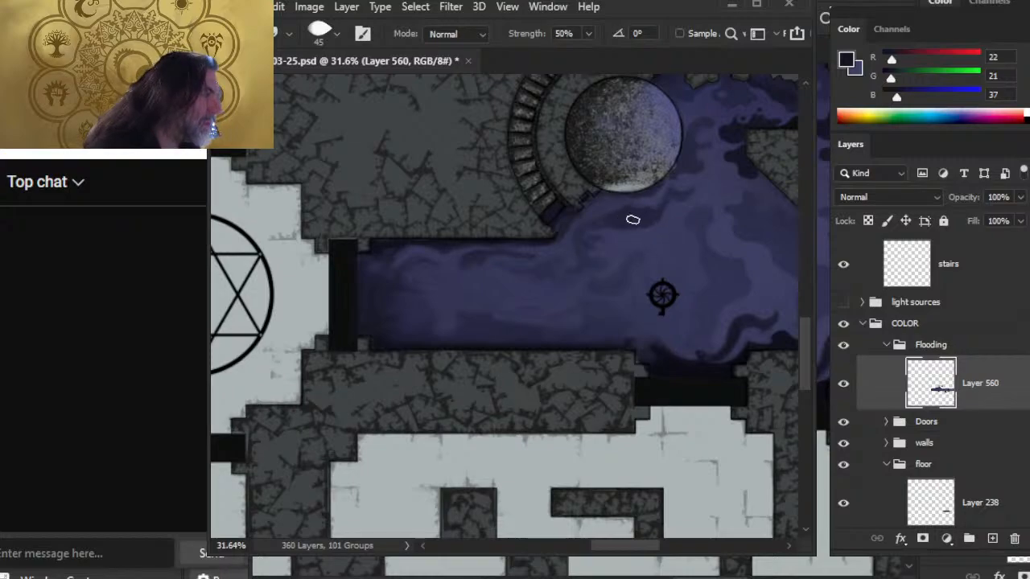
key("bracketleft")
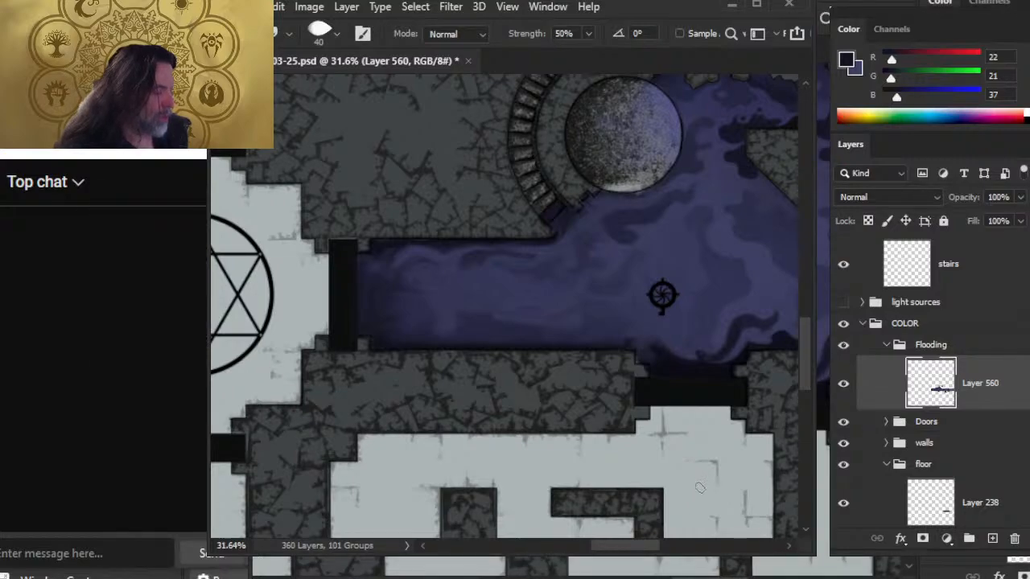
- Smudge the water along the round platform's lower rim at 60% strength and size 35, and save the document
mouse_move(652, 281)
left_mouse_down()
mouse_move(581, 324)
mouse_move(595, 338)
mouse_move(680, 288)
mouse_move(676, 298)
left_mouse_up()
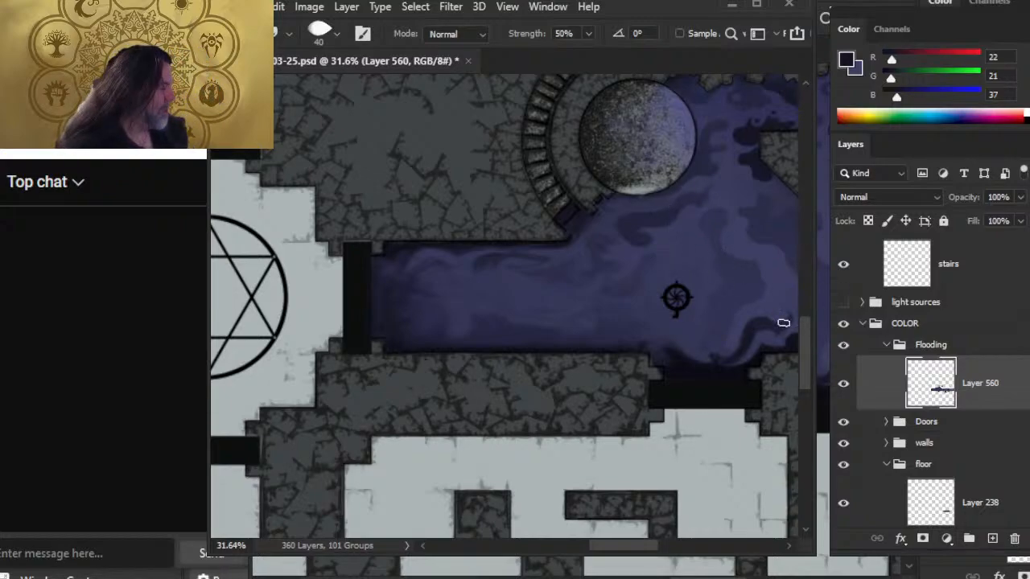
key("b")
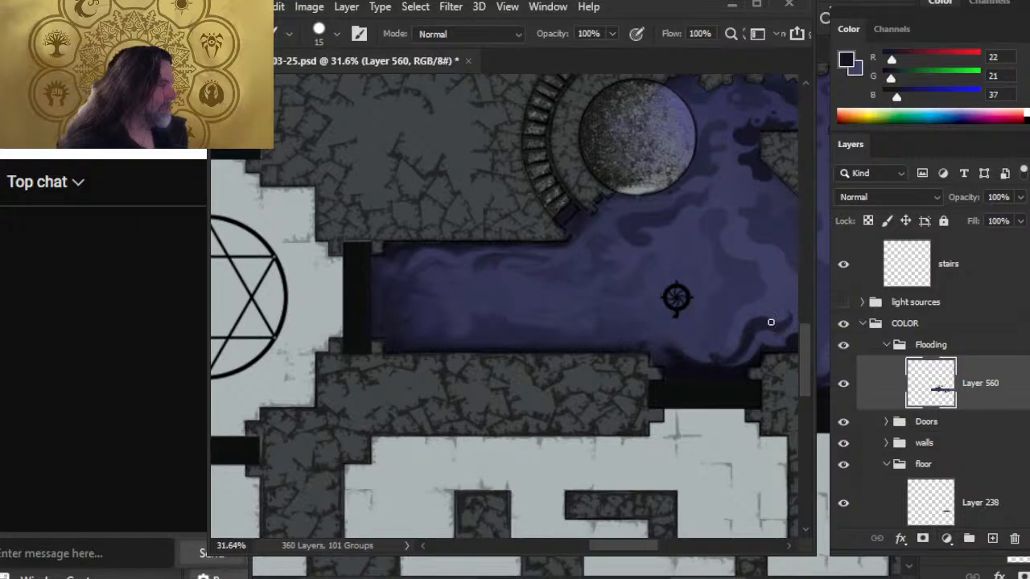
scroll(700, 274, "down", 1)
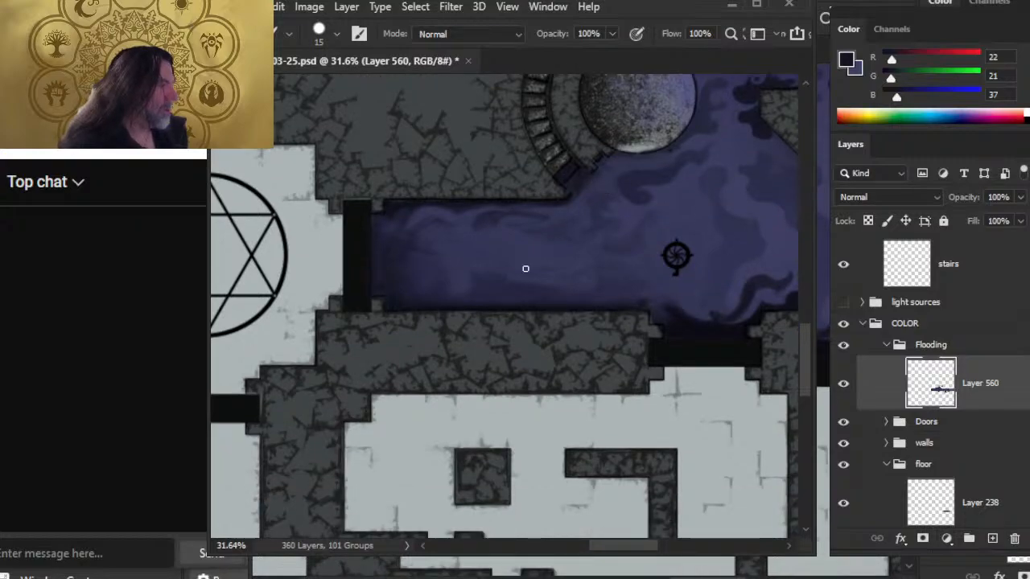
scroll(612, 252, "up", 1)
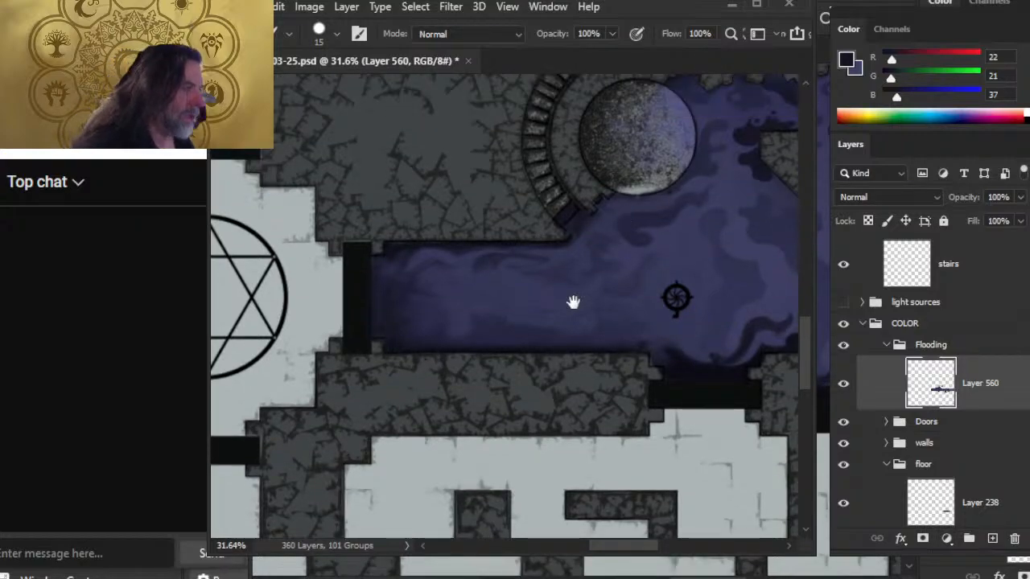
mouse_move(658, 207)
left_mouse_down()
mouse_move(607, 252)
mouse_move(611, 239)
left_mouse_up()
key("r")
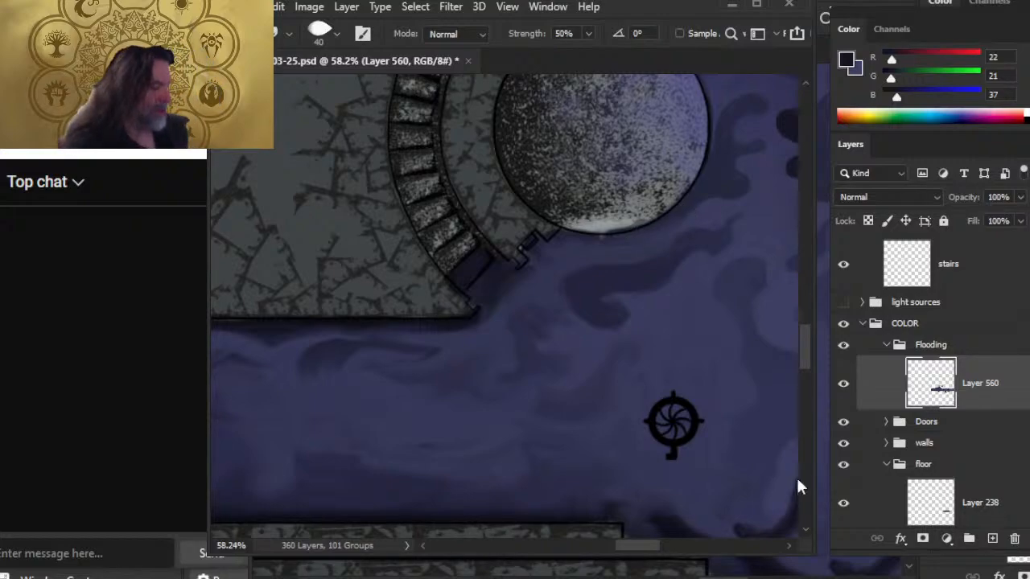
key("6")
key("[")
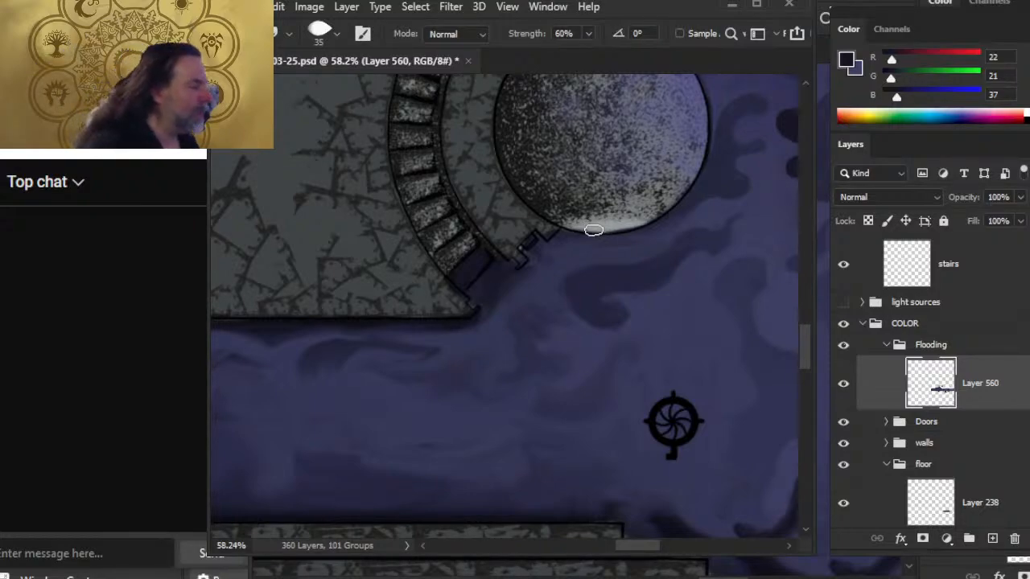
key("ctrl+s")
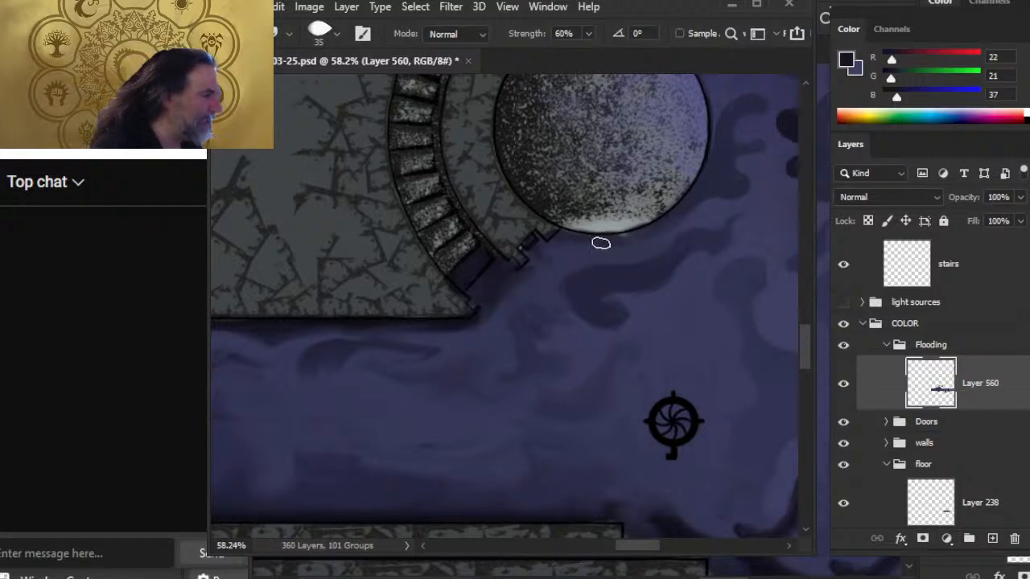
left_click_drag(593, 227, 640, 221)
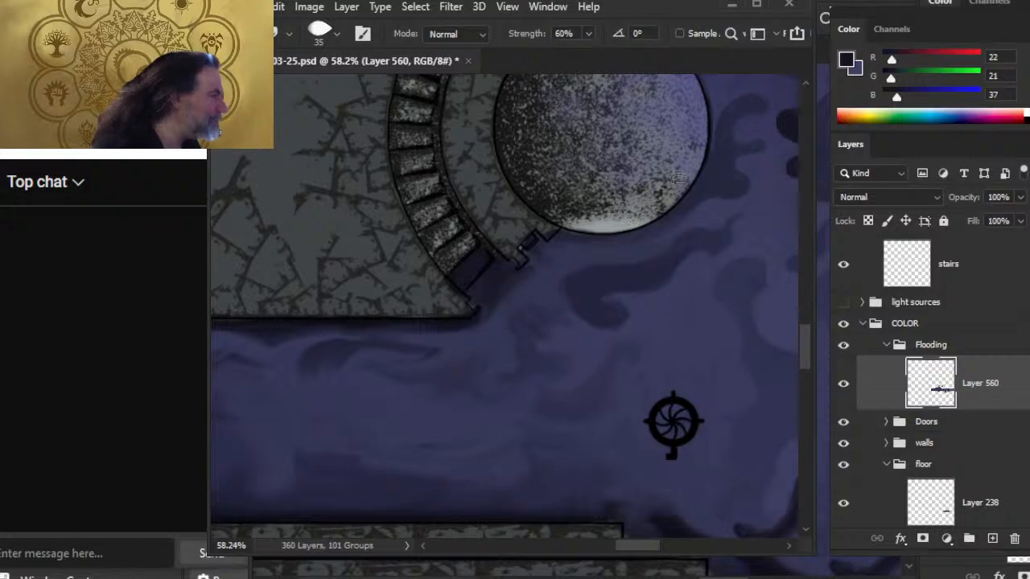
- Refine the dark swirls below the round platform and along the corridor's upper wall, smudging with brush sizes between 15 and 25
key("bracketleft")
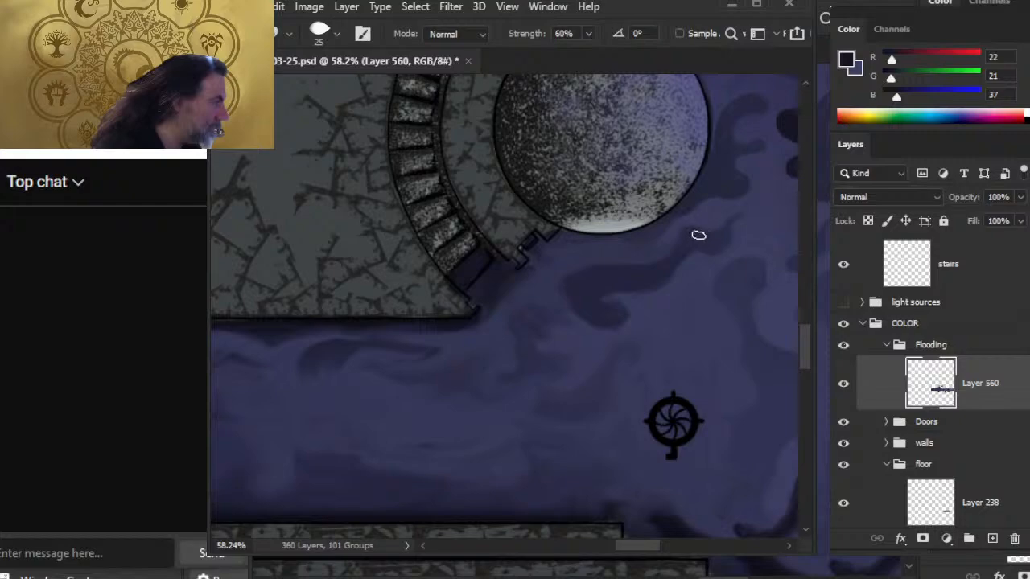
key("bracketleft")
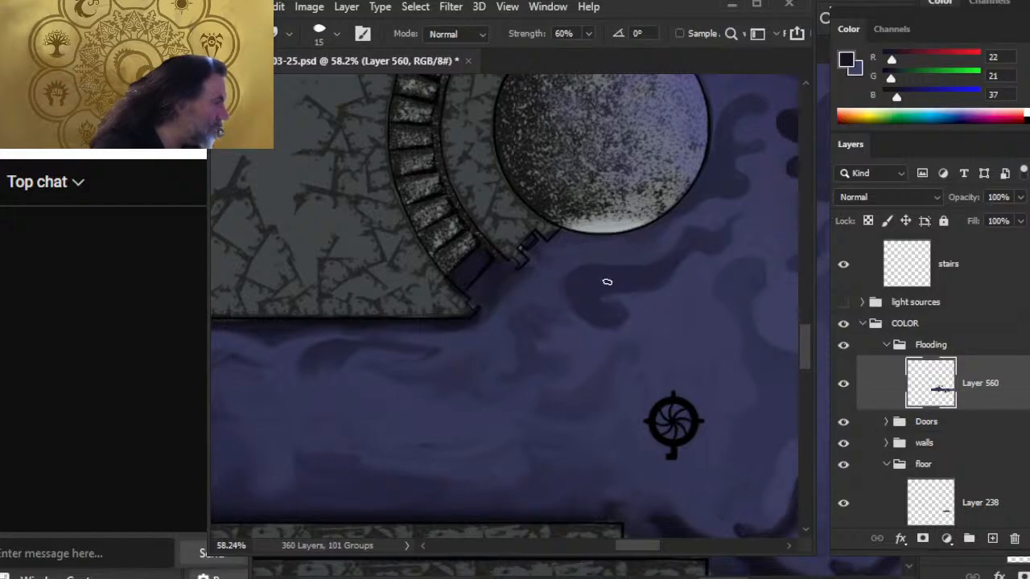
key("bracketright")
key("bracketright")
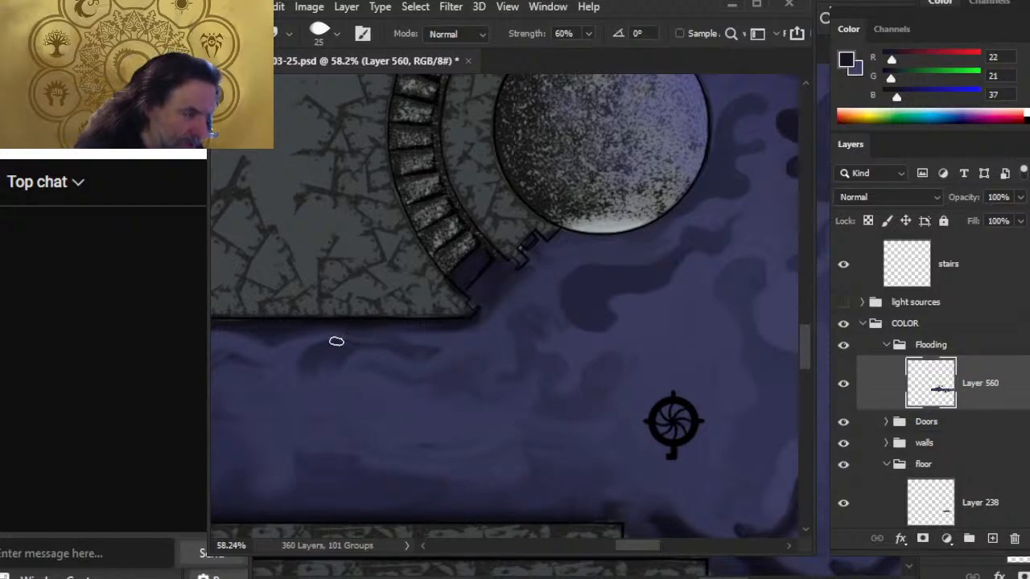
- Smudge the dark swirls along the upper wall at the corridor's western end at 40% strength with a size 35 brush
left_click_drag(289, 339, 501, 362)
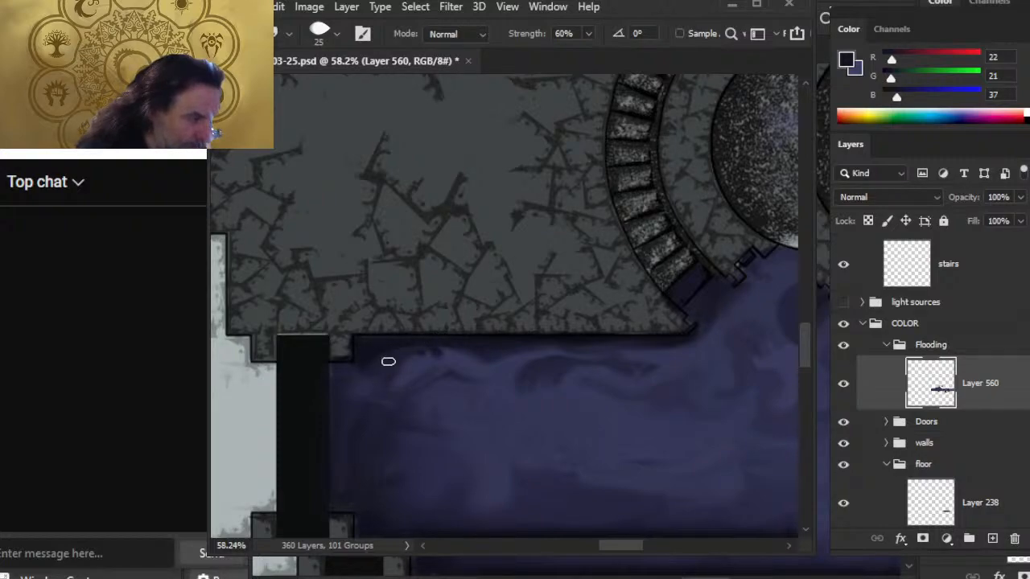
key("4")
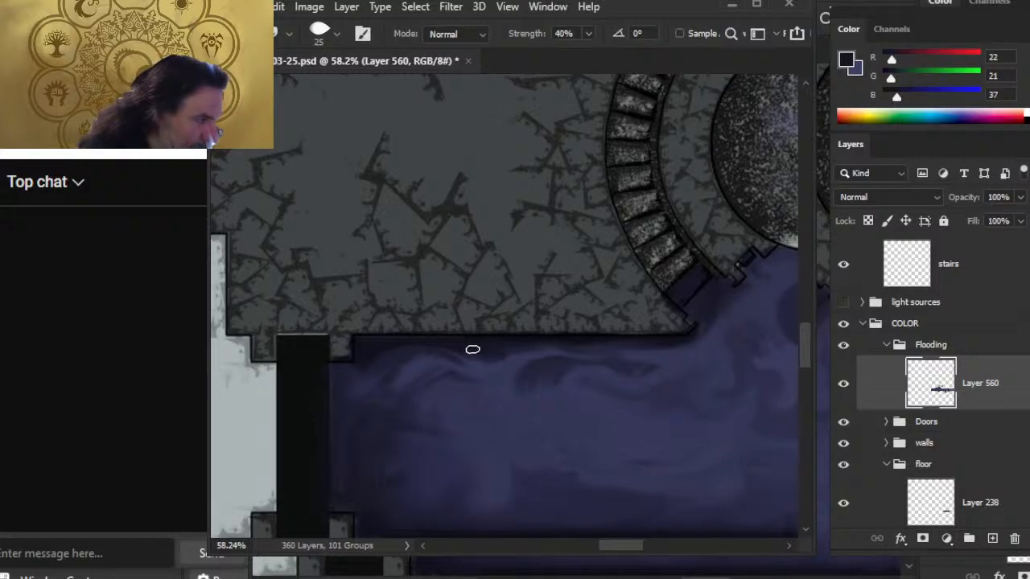
key("bracketright")
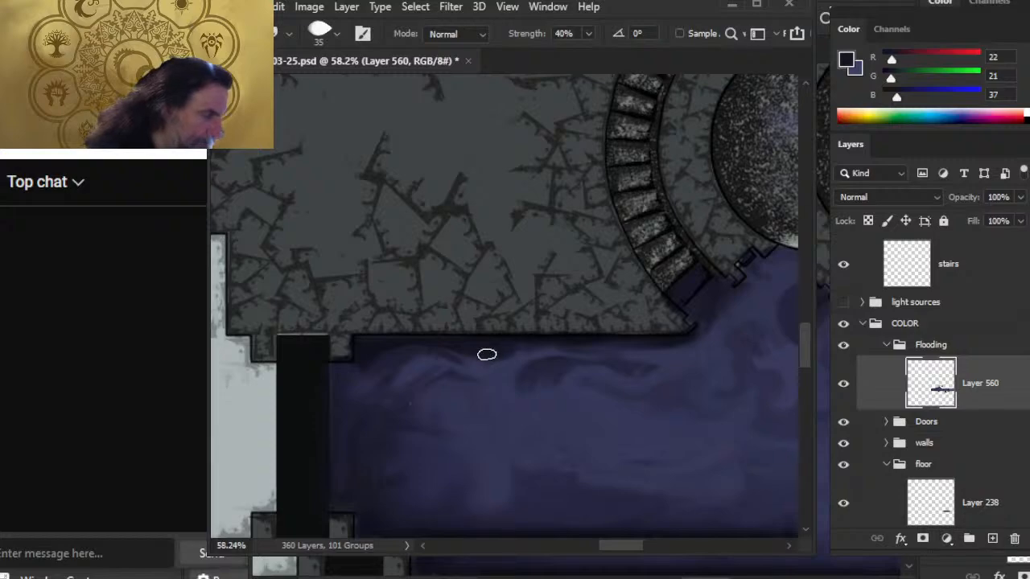
mouse_move(501, 366)
left_mouse_down()
mouse_move(548, 361)
mouse_move(530, 353)
mouse_move(555, 345)
left_mouse_up()
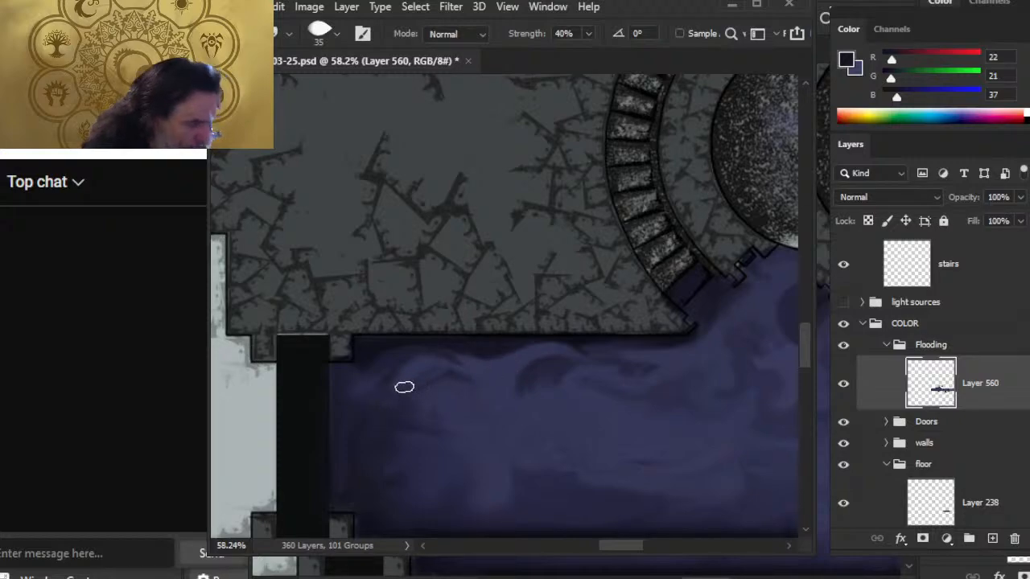
- Smudge the water around the rectangular grate in the corridor at 40% strength, enlarging the brush to size 40
left_click_drag(579, 430, 312, 262)
key("z")
left_click_drag(599, 318, 555, 318)
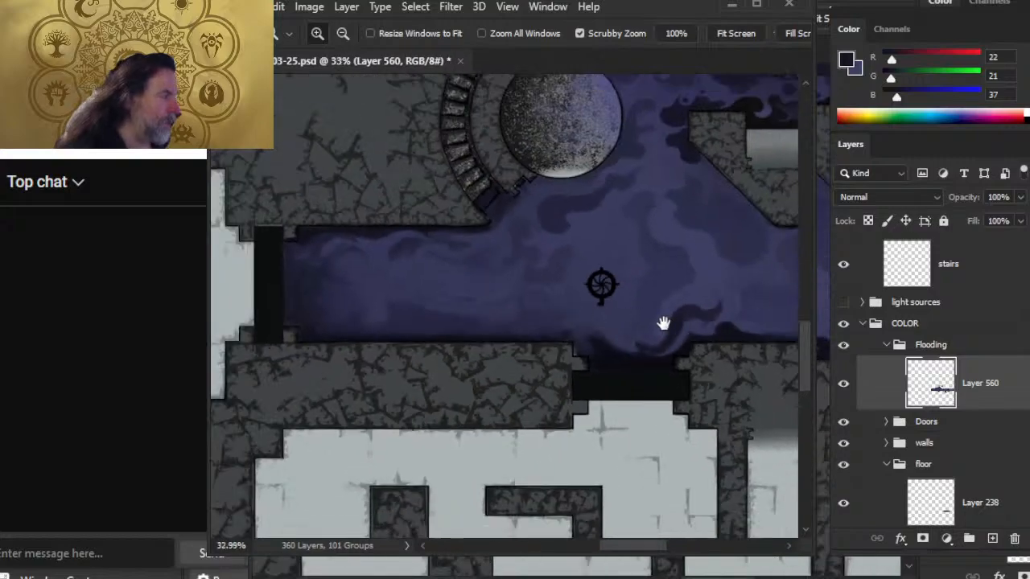
left_click_drag(665, 324, 409, 294)
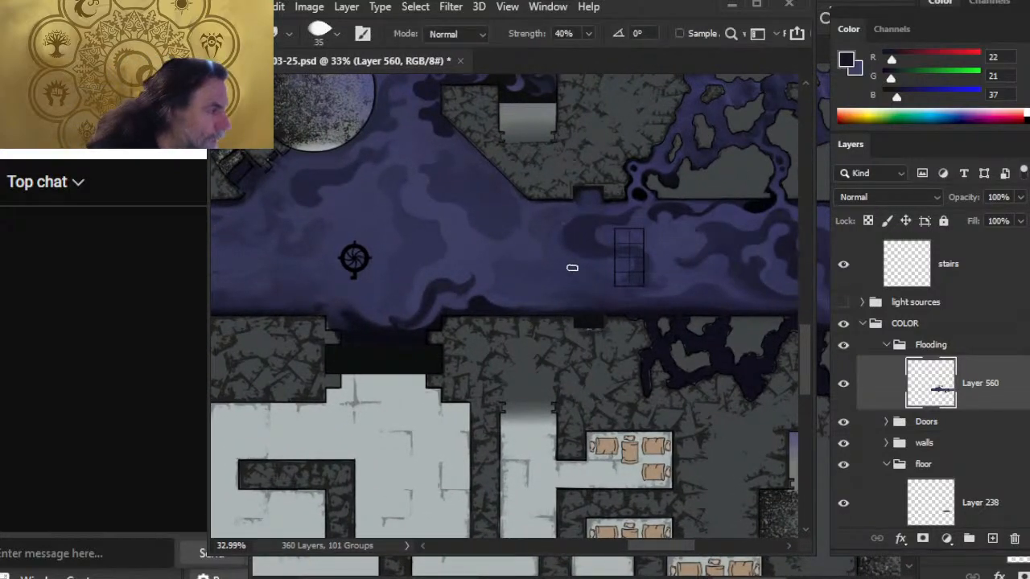
key("bracketright")
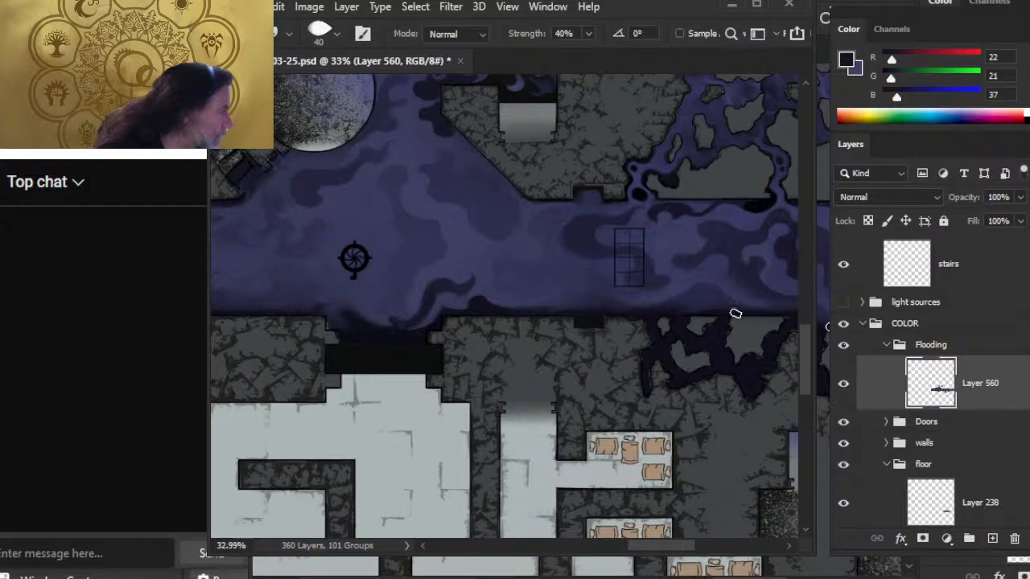
- Blend the water between the wheel symbol and the grate with a rough-edged smudge tip at 76% strength, reducing its size from 60 to 40
left_click_drag(630, 353, 506, 344)
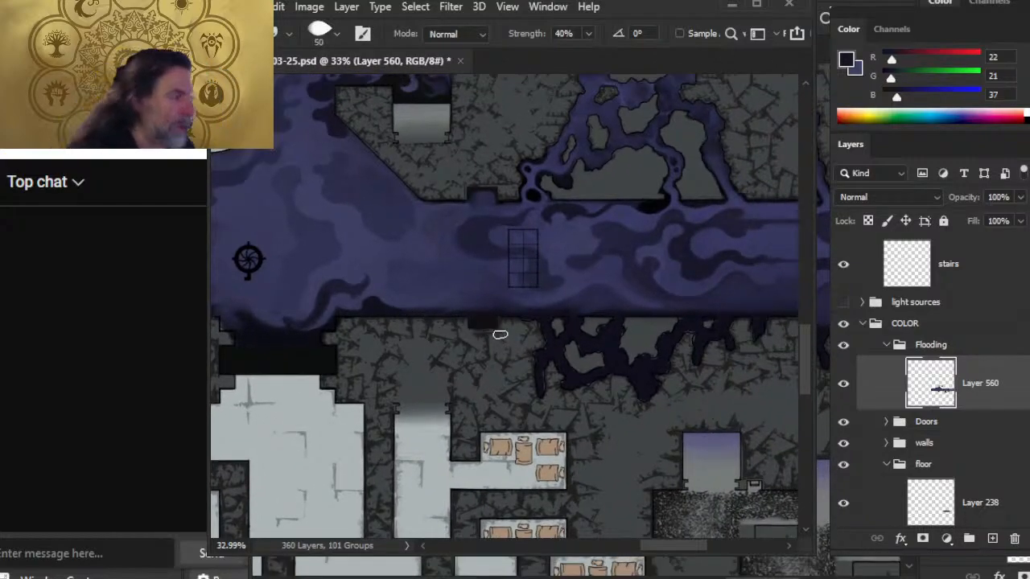
key("bracketright")
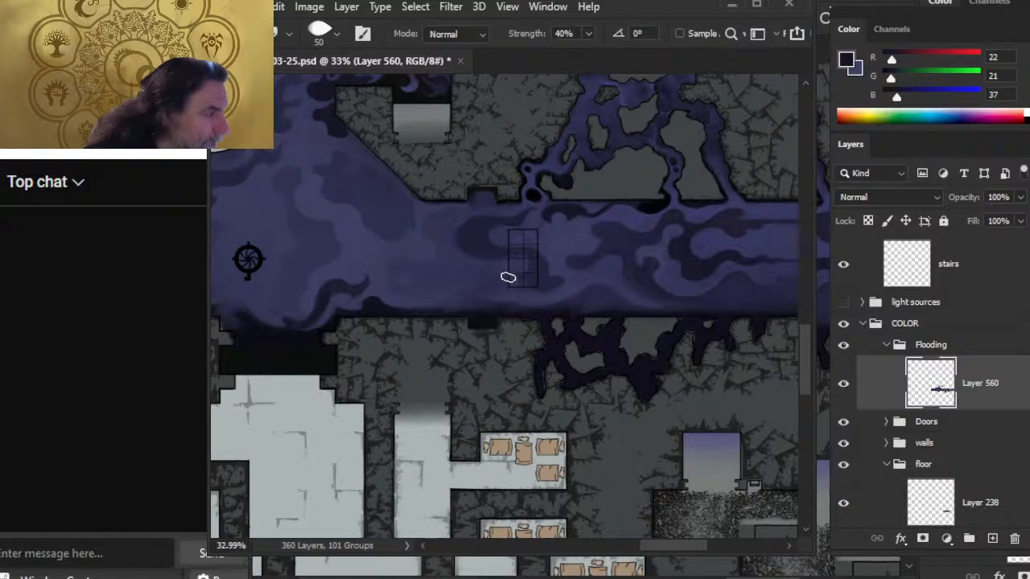
key("7")
key("6")
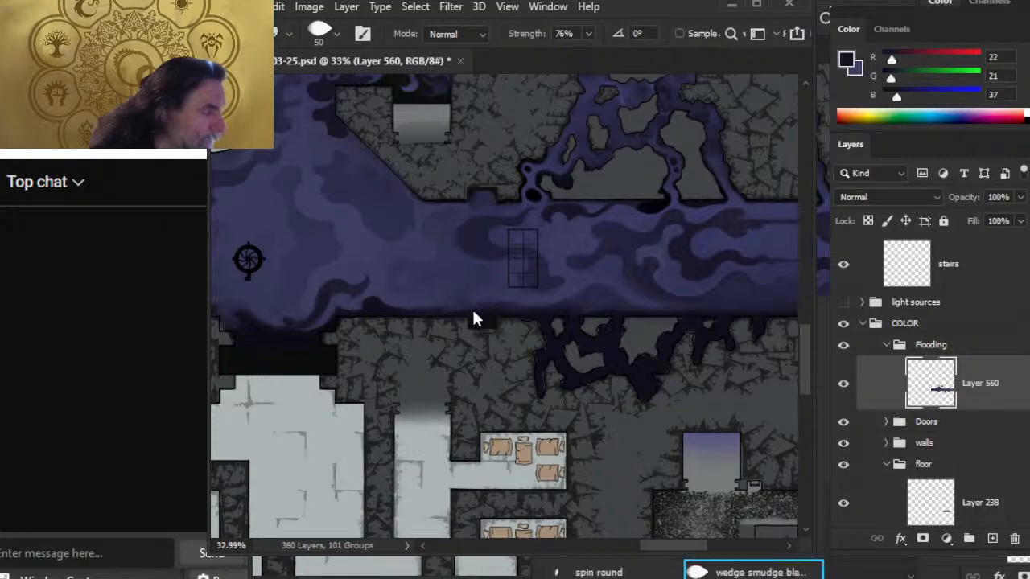
key("bracketright")
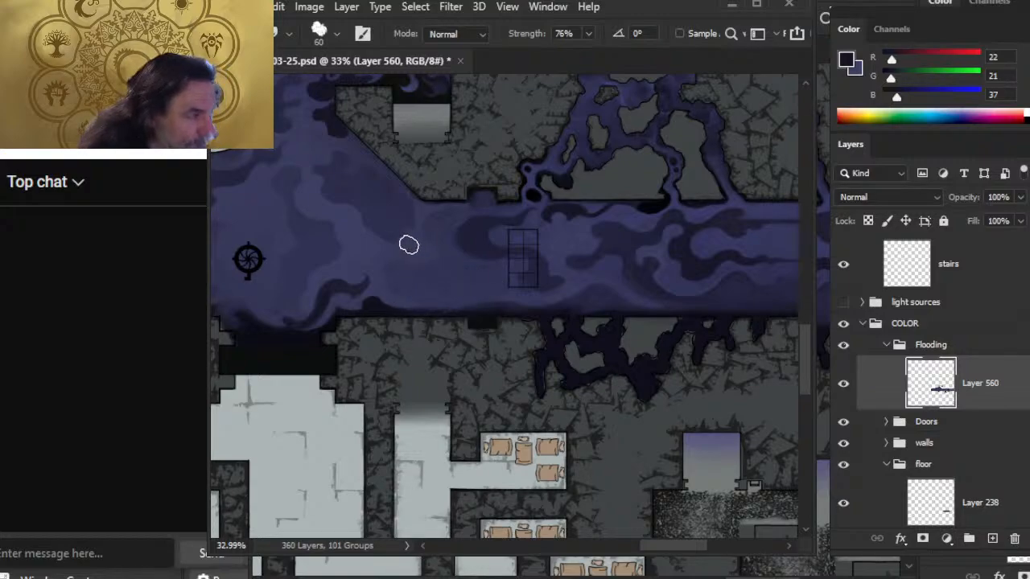
key("bracketleft")
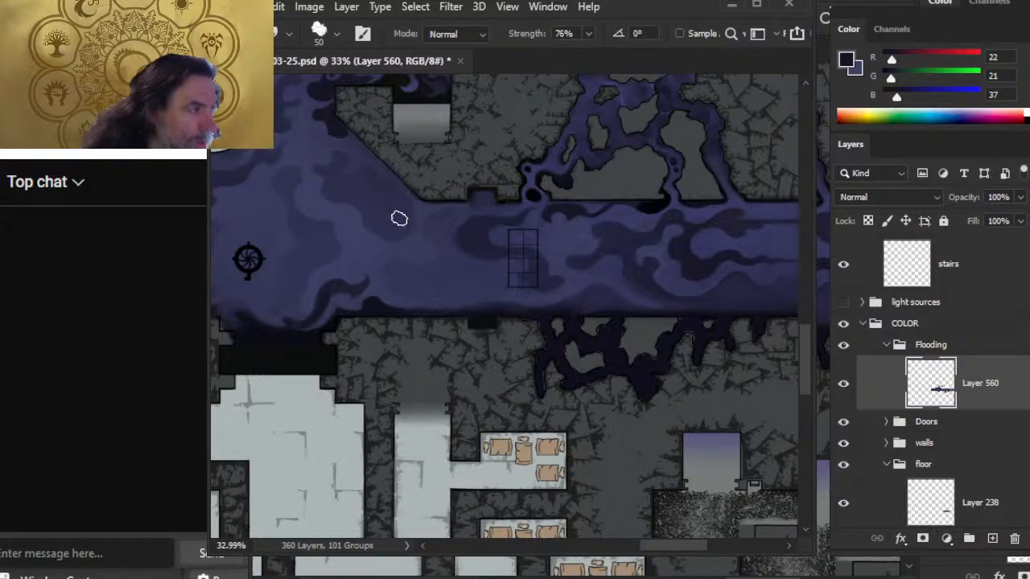
key("bracketleft")
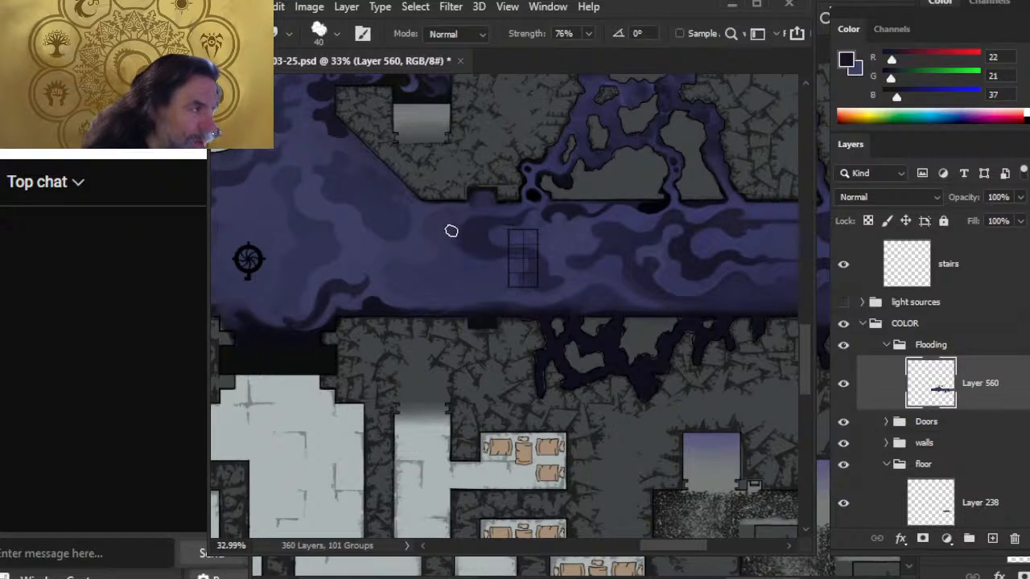
- Touch up the water west of the grate with sampled blues (RGB 51, 53, 82 and 47, 47, 79), returning to the Smudge tool to blend
key("b")
left_click(435, 230, "alt")
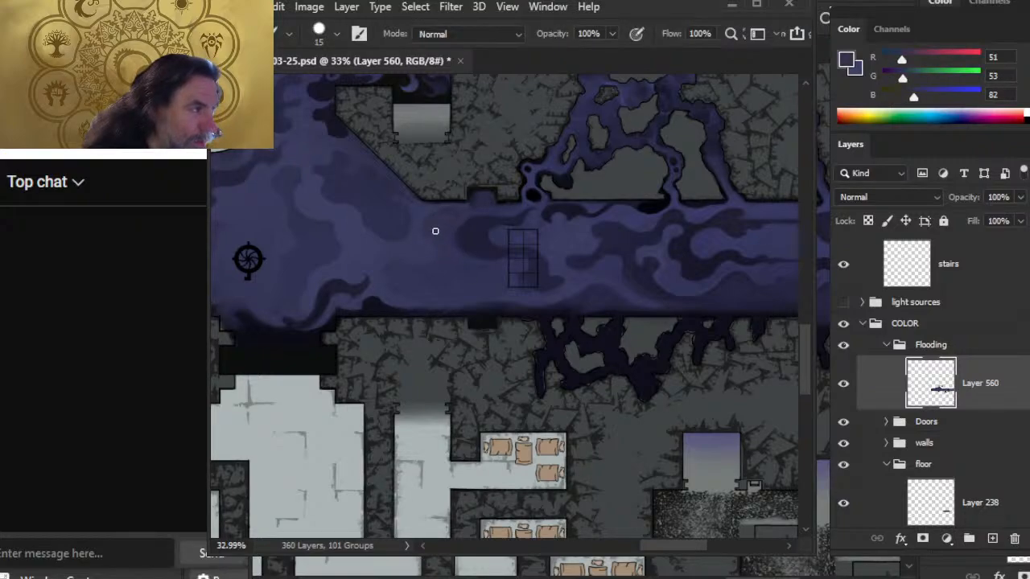
key("r")
key("b")
left_click(447, 230, "alt")
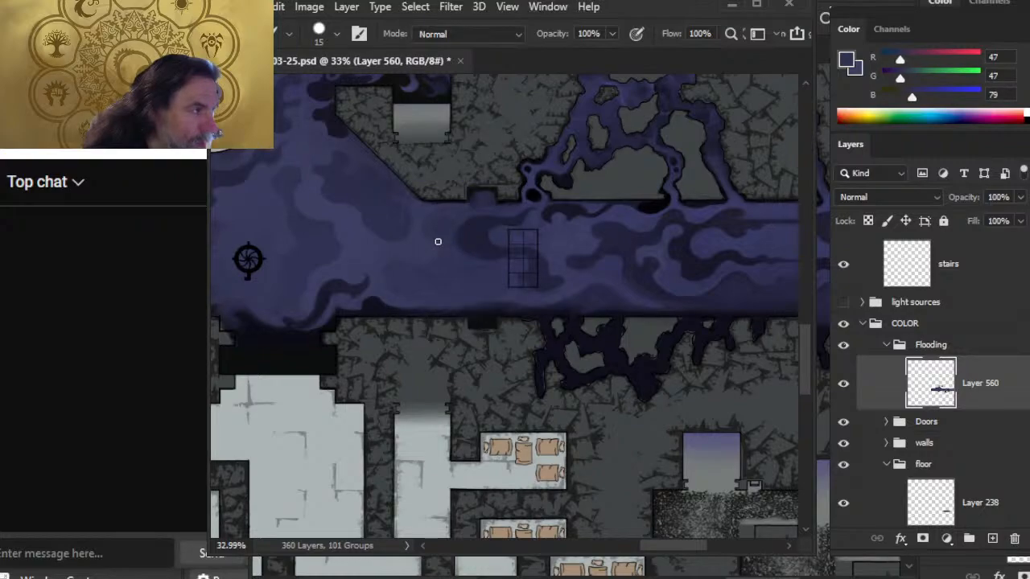
key("r")
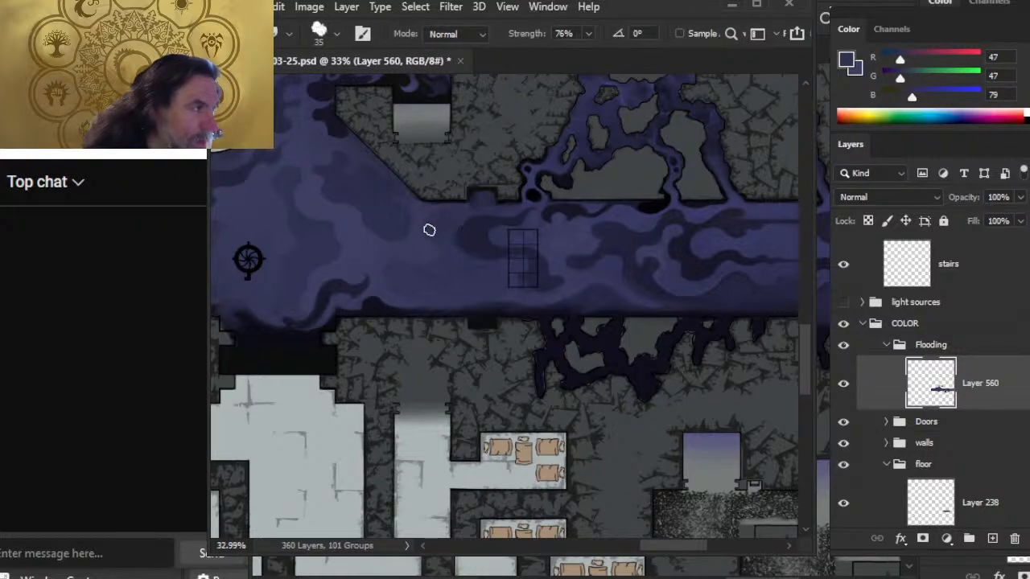
- Reshape the dark swirl just west of the grate with the wedge smudge blender at 76% strength, using sizes between 25 and 35
key("bracketleft")
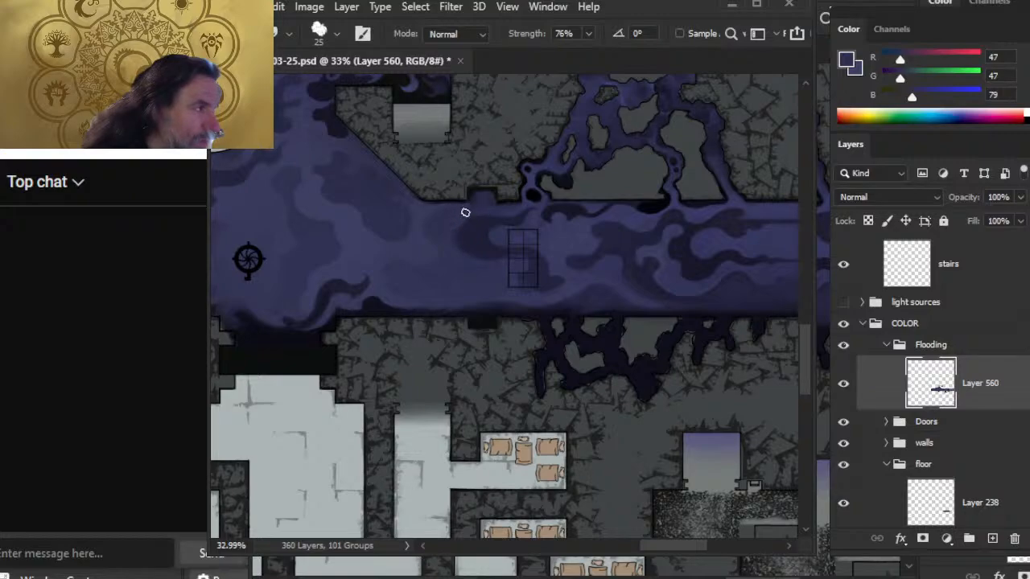
right_click(448, 234)
left_click(520, 378)
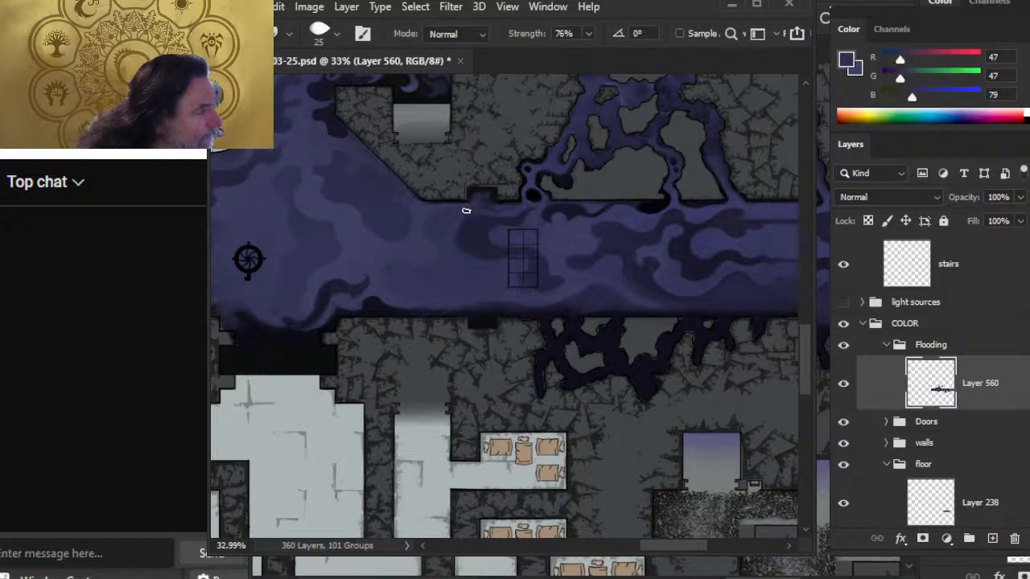
key("bracketright")
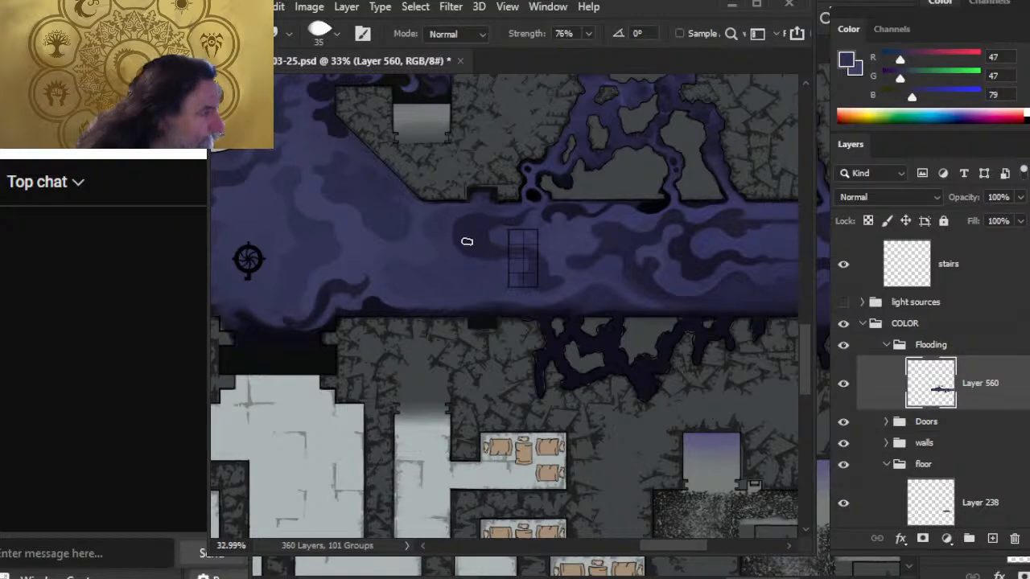
key("bracketleft")
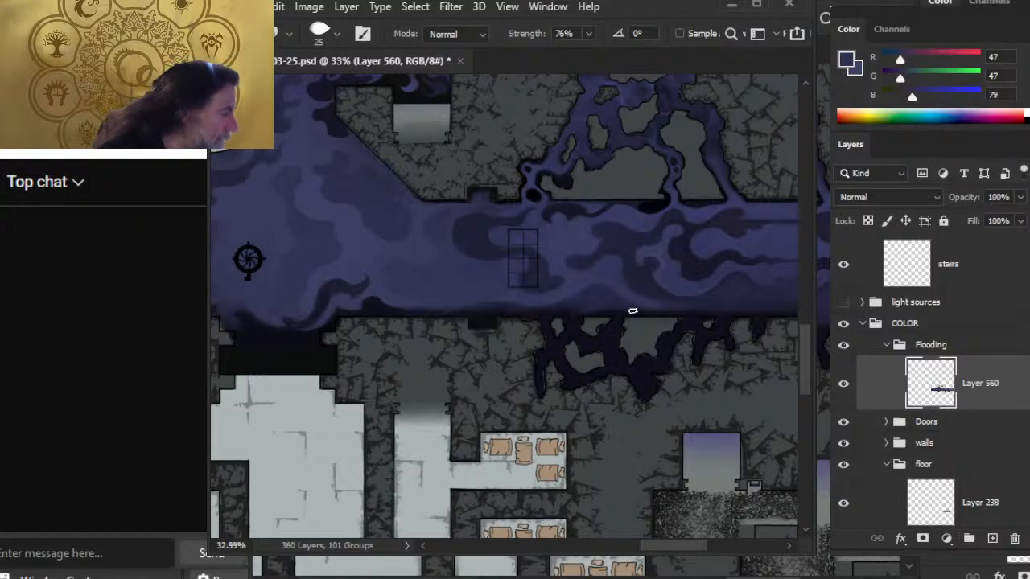
- Soften the water along the corridor's lower wall at 30% strength, alternating rough-edged and wedge smudge tips at sizes 30 to 40
left_click(704, 421)
left_click(634, 280)
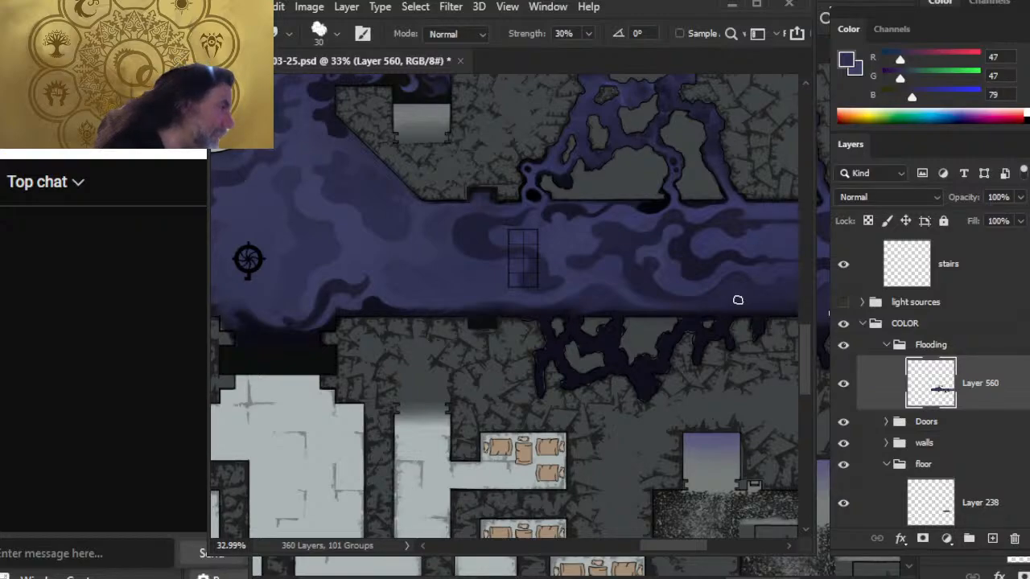
right_click(640, 281)
left_click(702, 406)
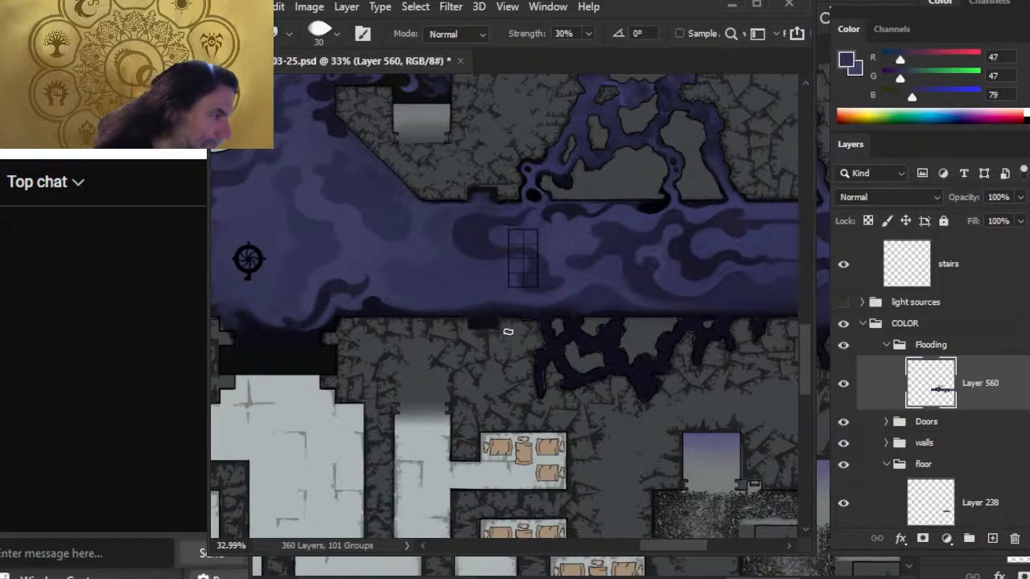
key("bracketright")
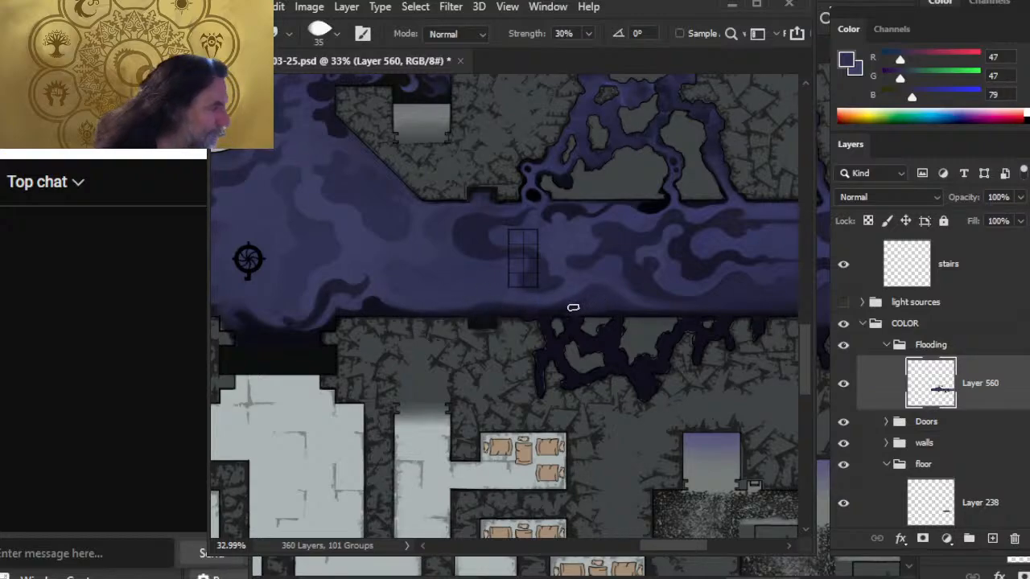
key("]")
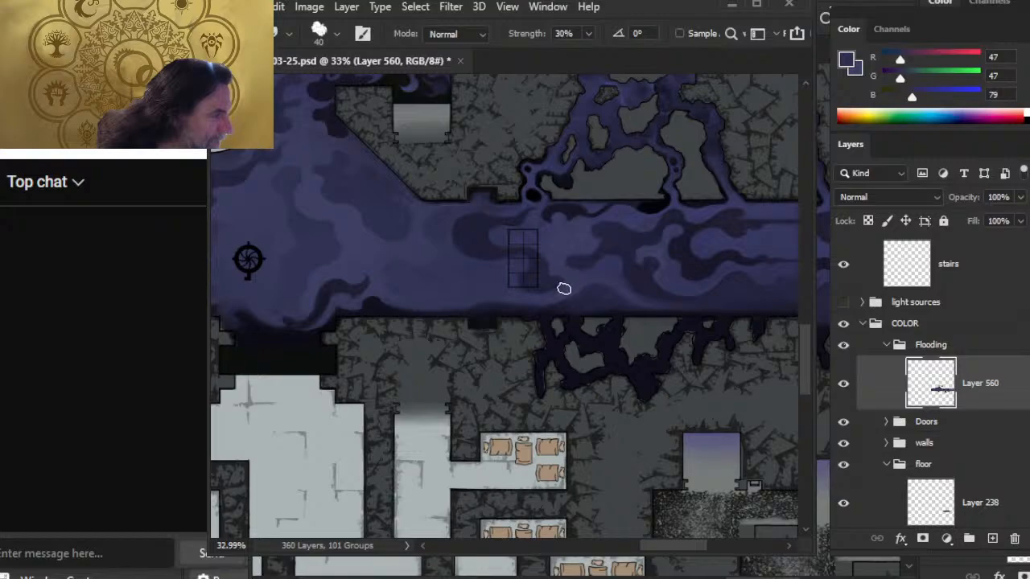
key("bracketleft")
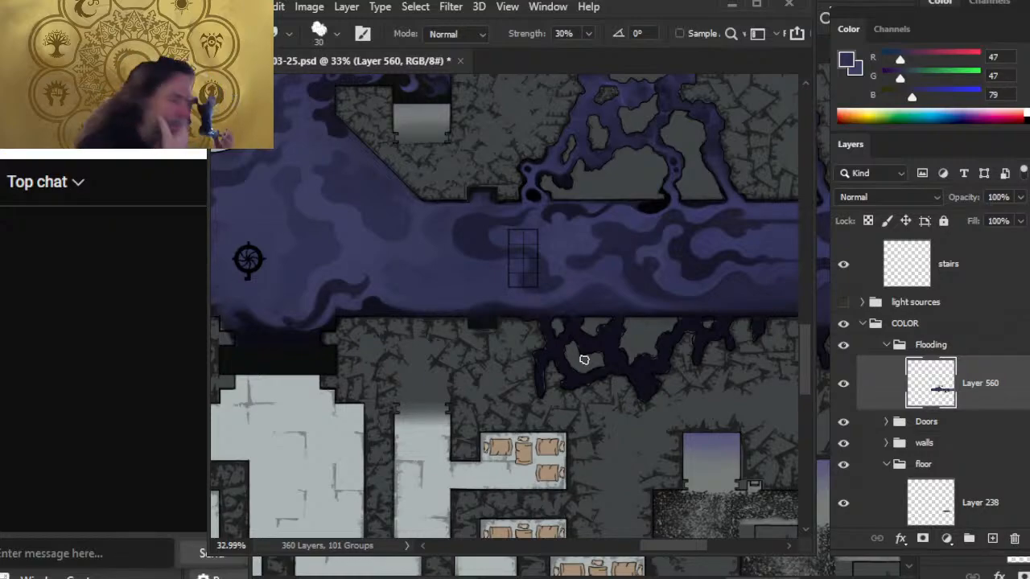
- Smudge the dark streaks at the corridor's eastern end with the wedge tip at 80% strength, reducing the size from 40 to 35
left_click_drag(555, 321, 515, 302)
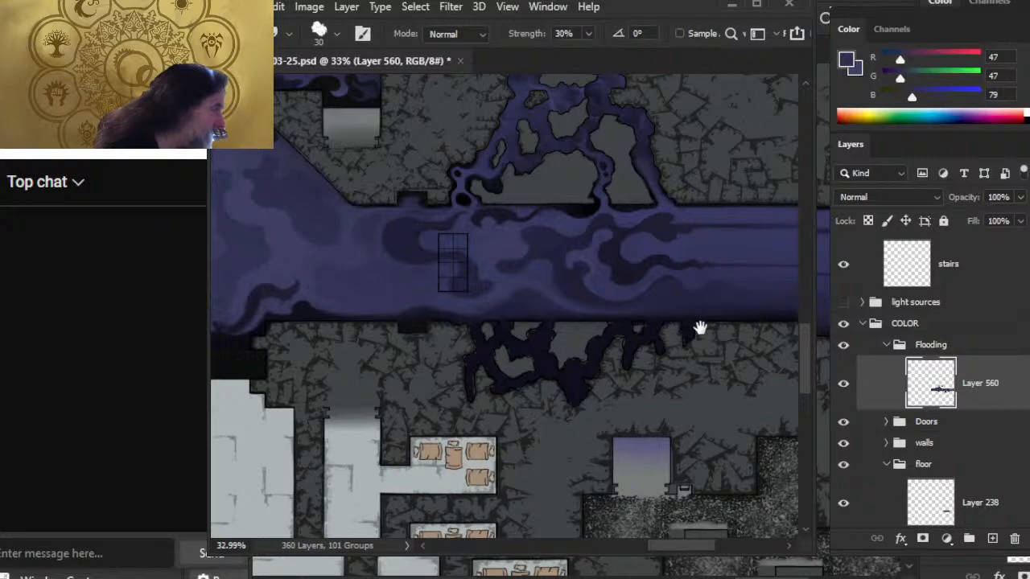
left_click_drag(699, 329, 560, 340)
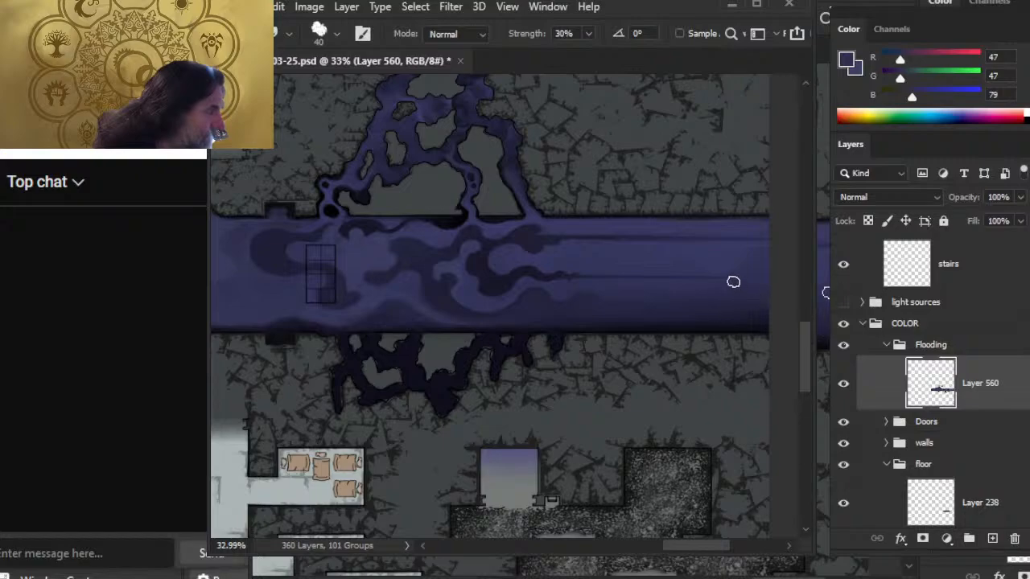
scroll(699, 277, "right", 3)
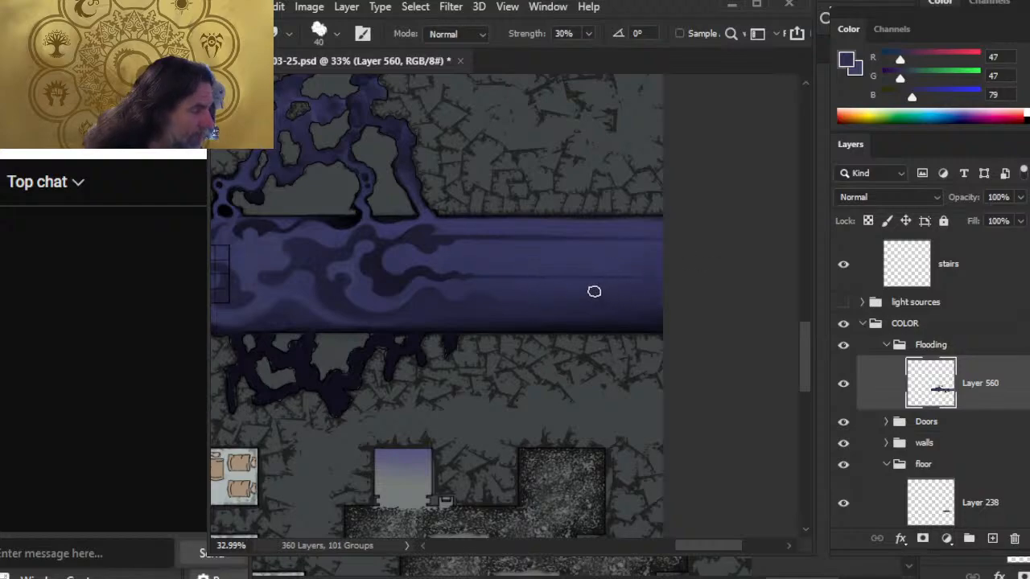
right_click(533, 325)
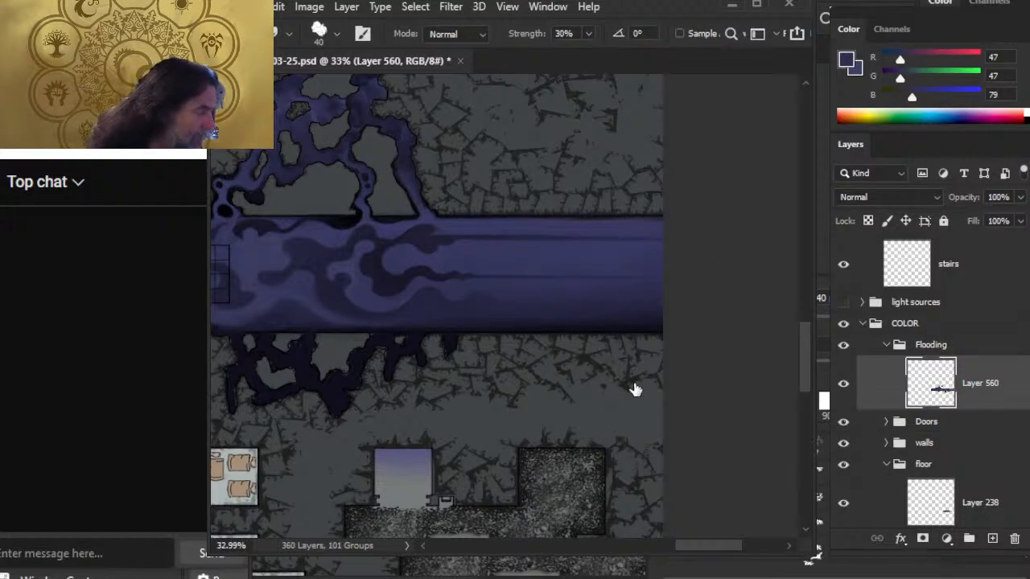
left_click(634, 391)
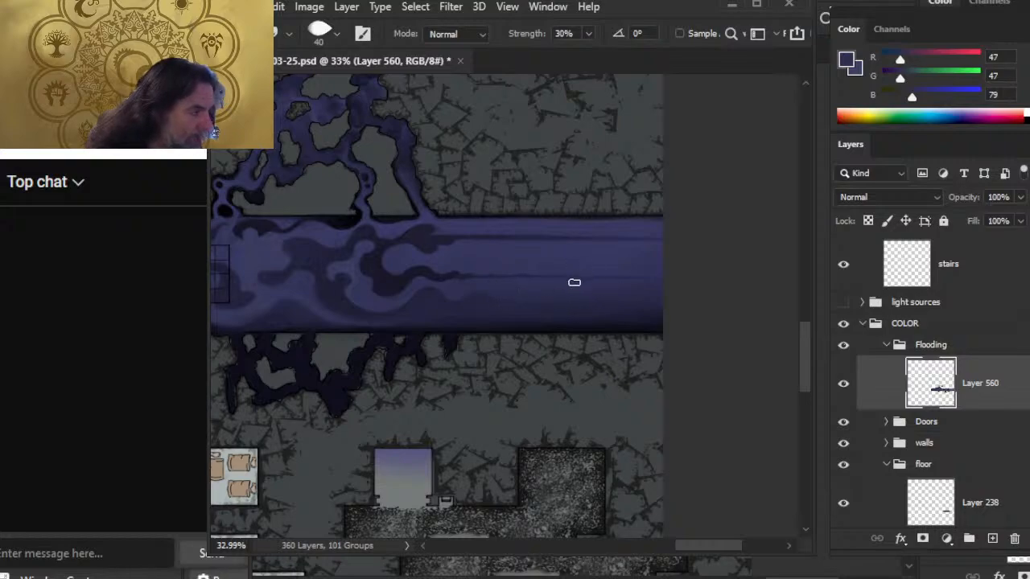
key("8")
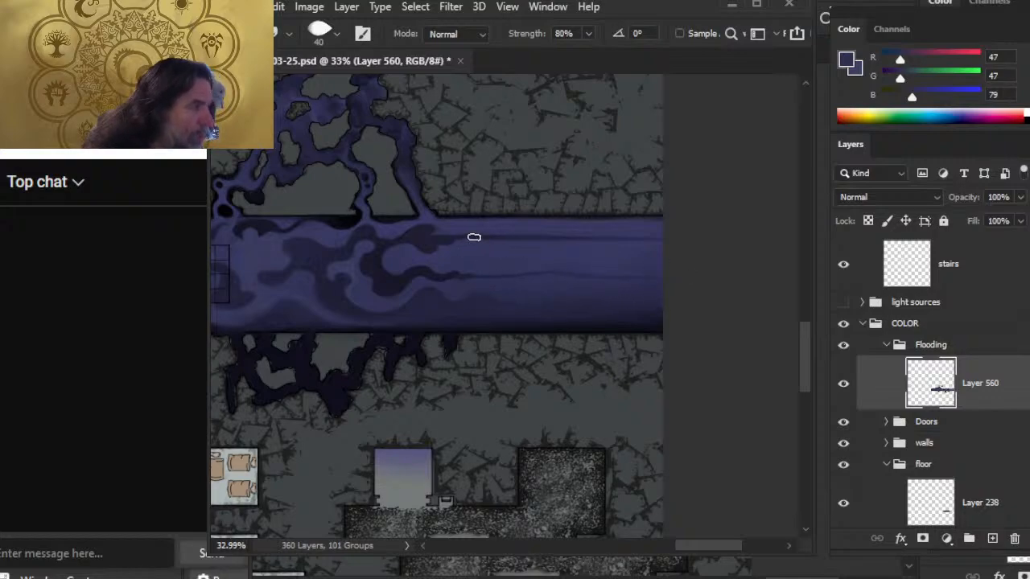
left_click_drag(474, 237, 533, 249)
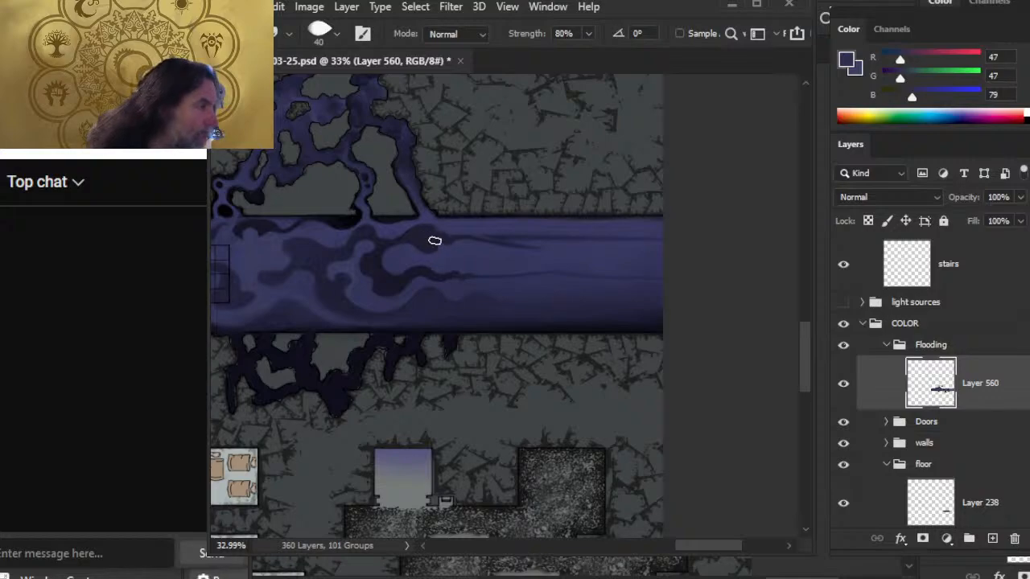
key("bracketleft")
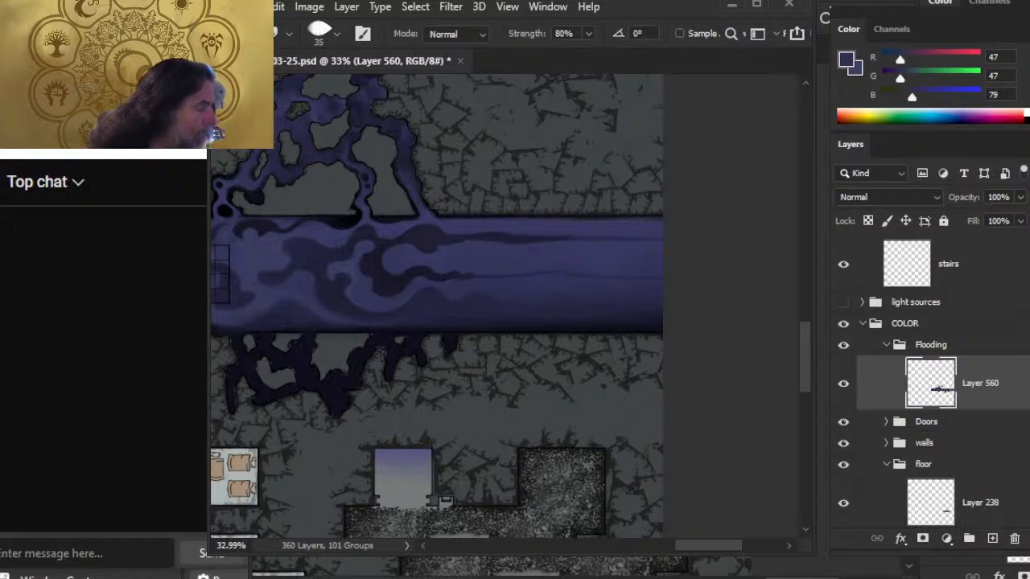
- Blend the eastern streaks into the water with the rough-edged smudge tip at 40% strength, reducing its size to 25
right_click(562, 271)
left_click(640, 383)
key("4")
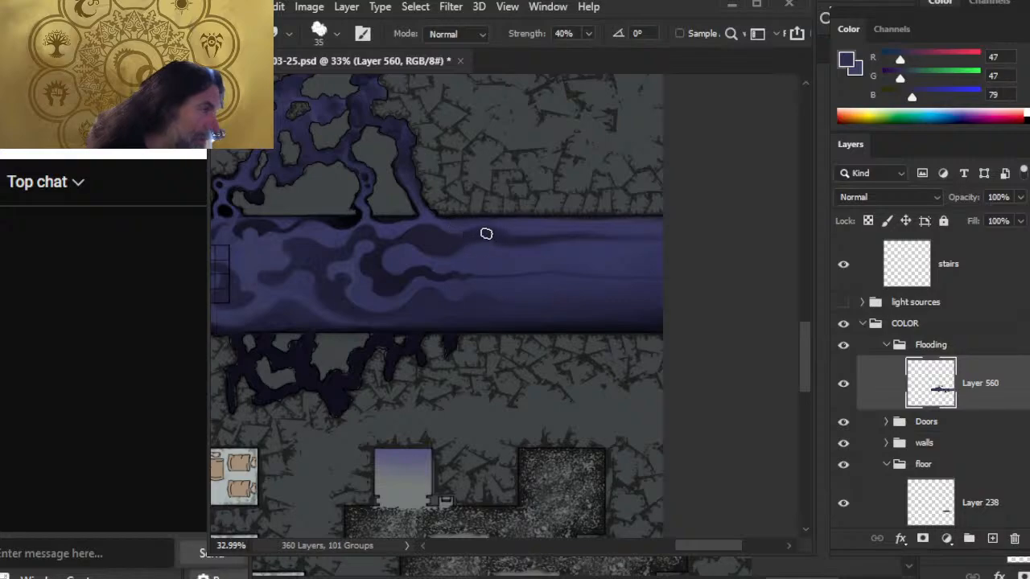
key("bracketleft")
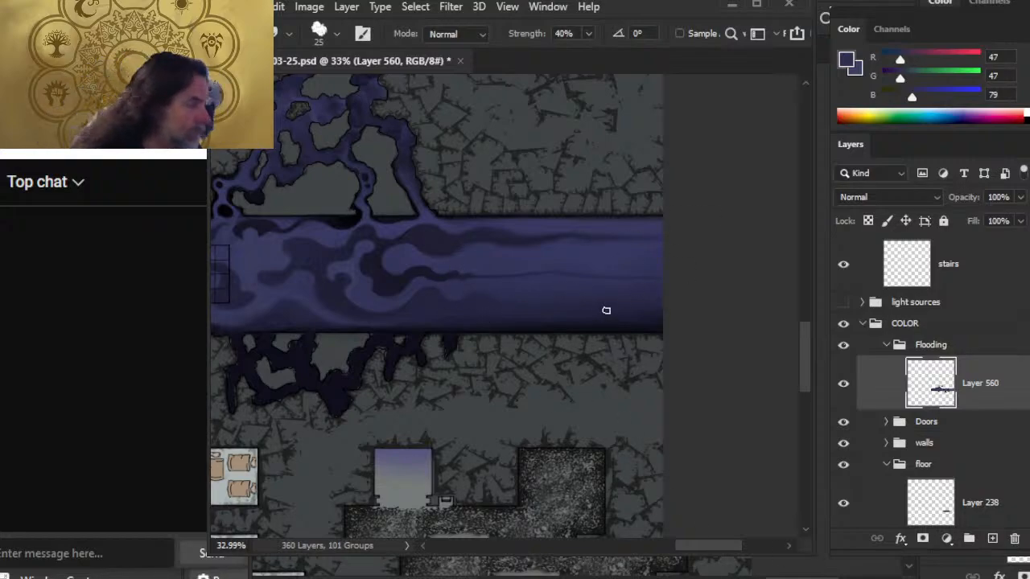
- Smooth the thin dark streaks at the corridor's eastern end with the rough-edged smudge tip at 40% strength, using sizes 35 and 30
key("bracketright")
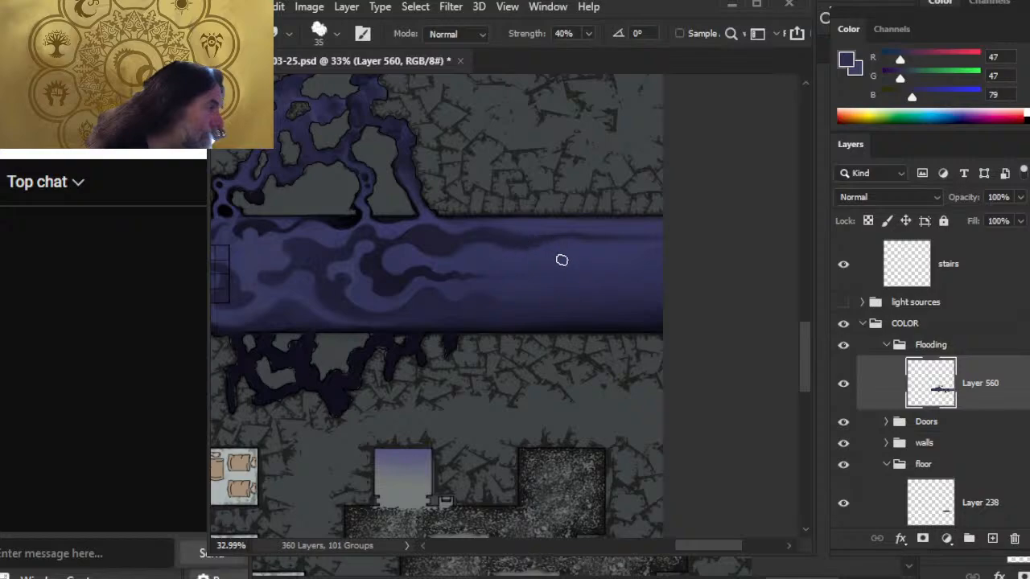
key("bracketleft")
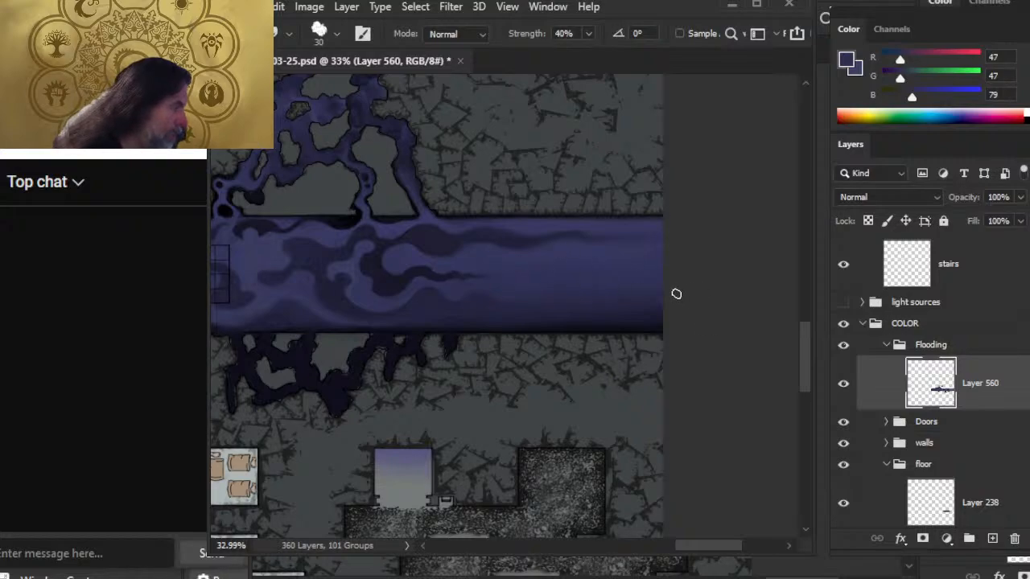
- Blend the eastern end of the water broadly at size 80, toggling Layer 560's visibility to compare it with the paint underneath
key("bracketright")
key("bracketright")
key("bracketright")
key("bracketright")
key("bracketright")
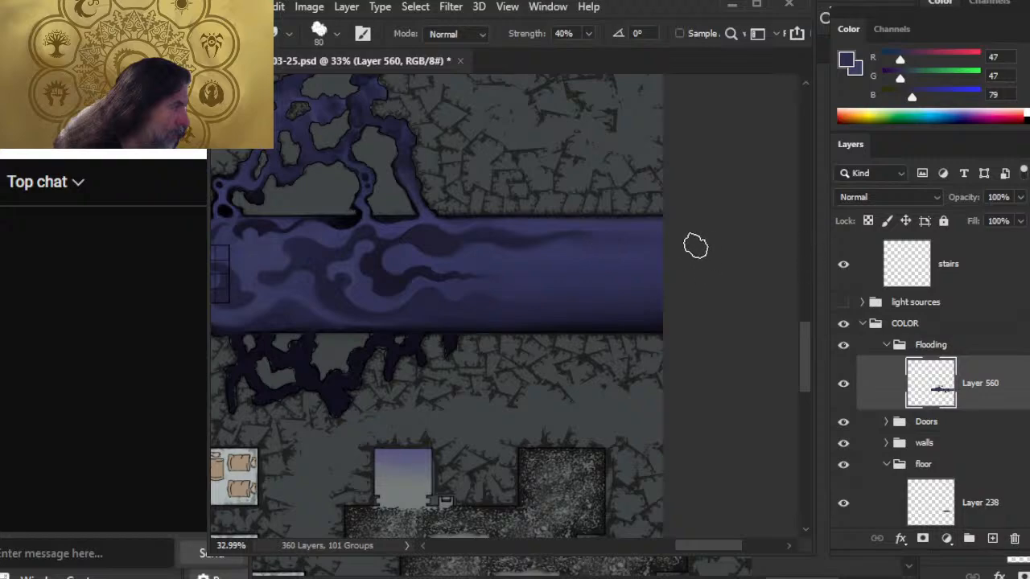
left_click(843, 385)
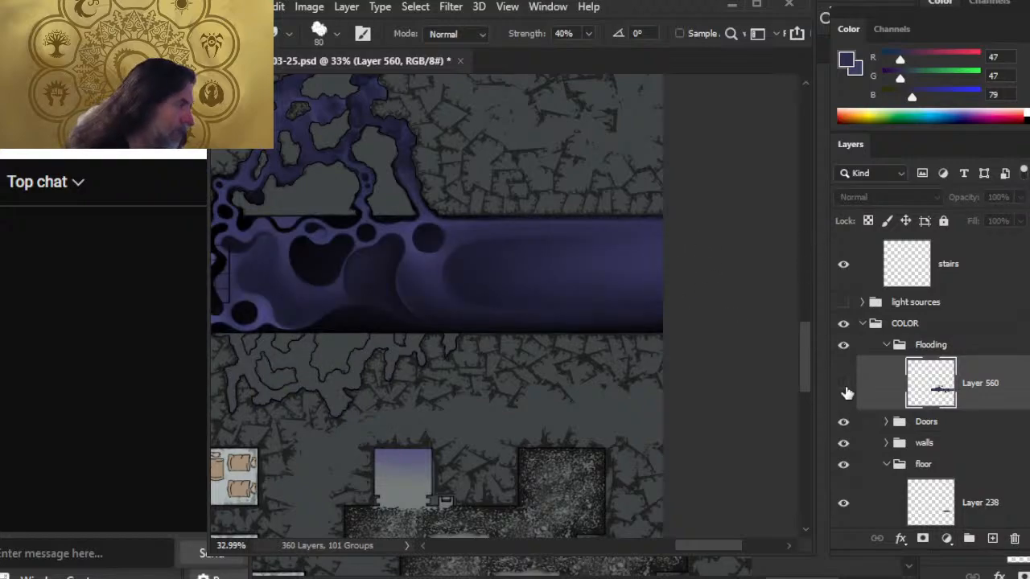
left_click(843, 386)
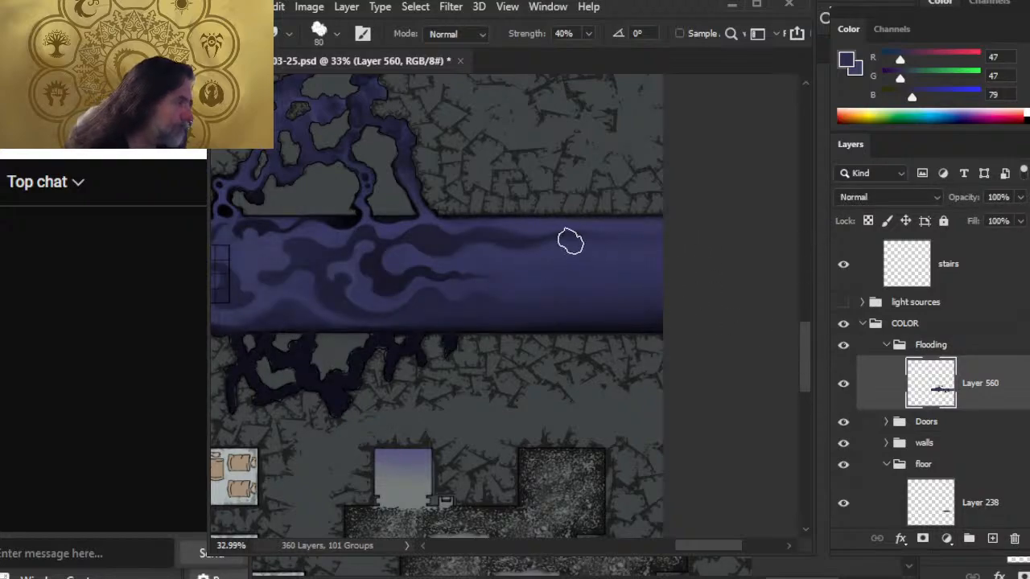
left_click_drag(571, 242, 634, 247)
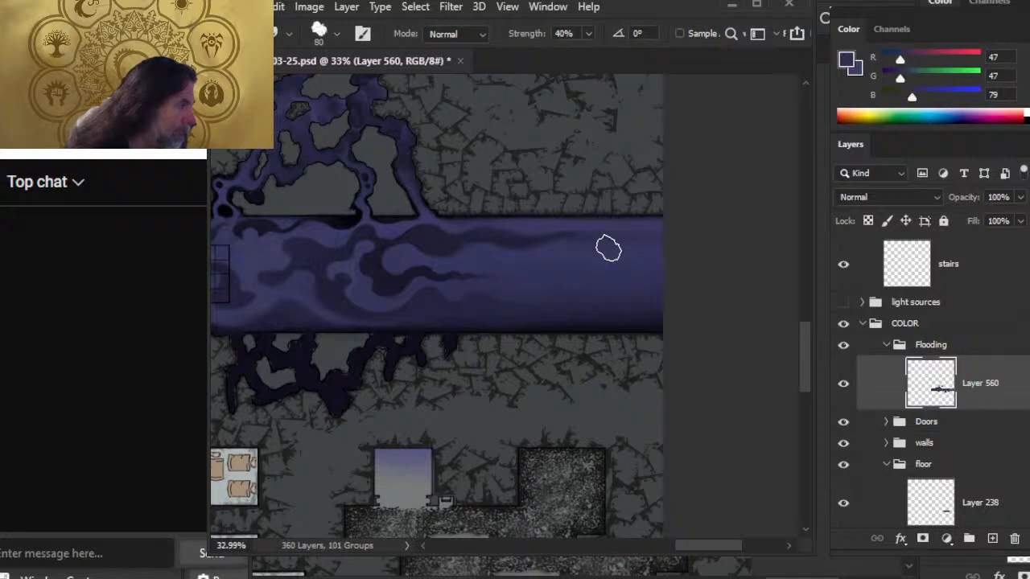
left_click(843, 386)
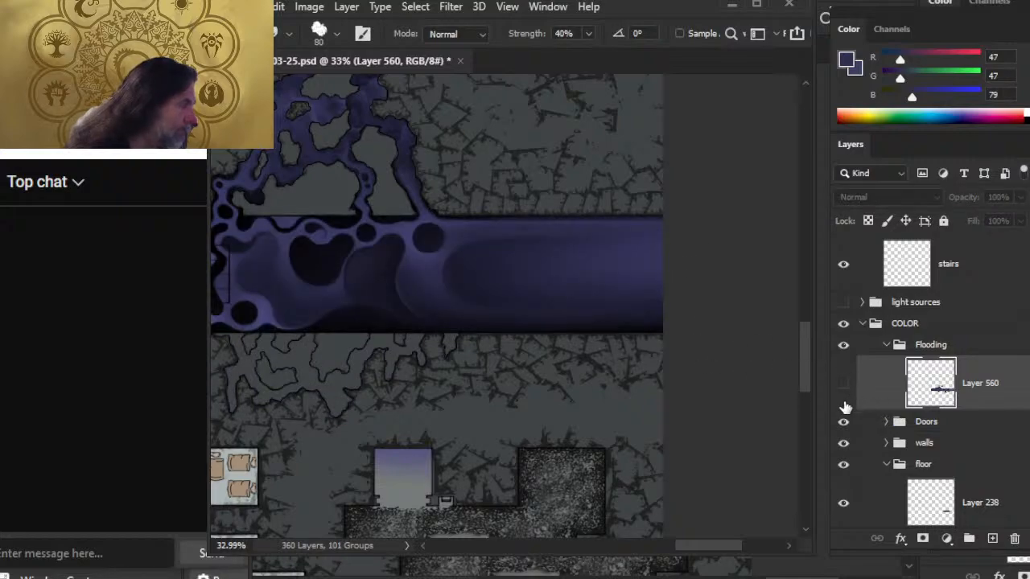
left_click(843, 385)
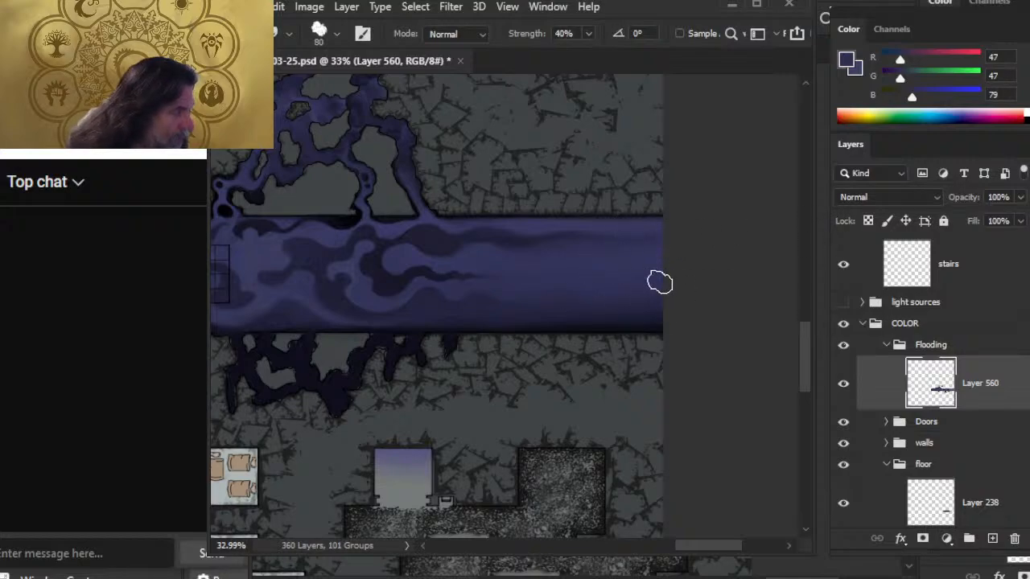
left_click(843, 386)
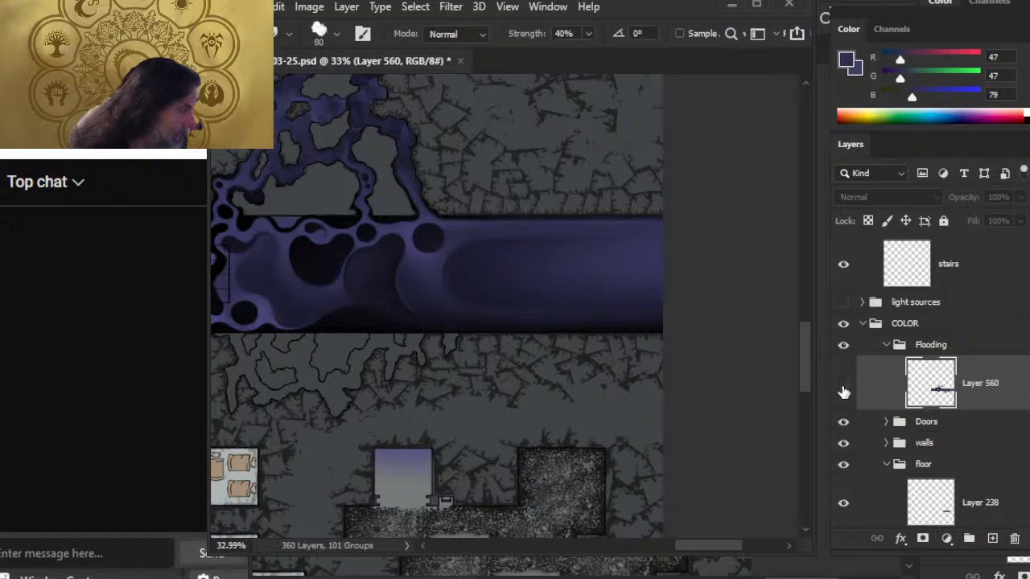
left_click(843, 386)
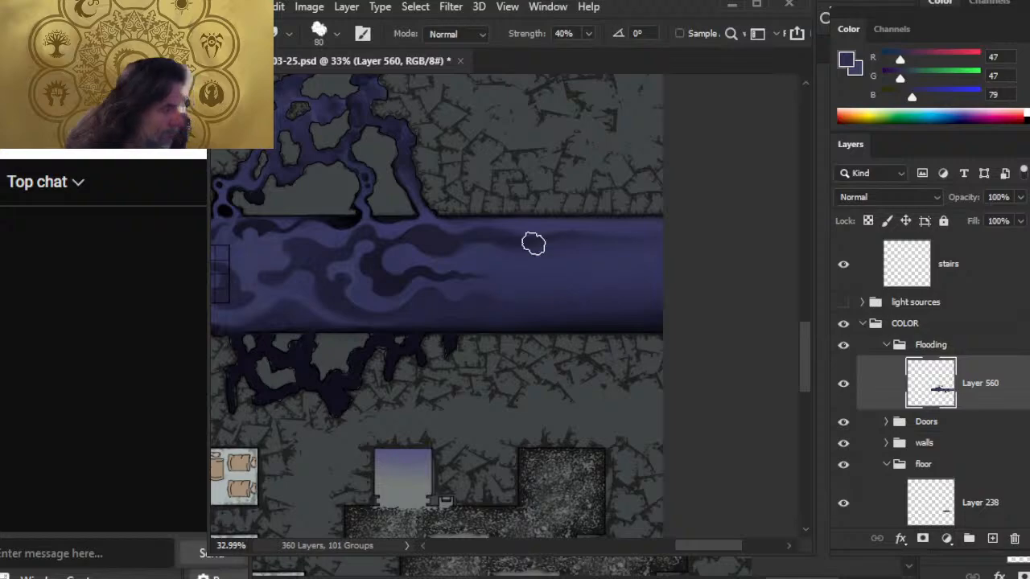
- Smudge the dark streak below the corridor's upper wall out to the eastern map edge, using sizes between 30 and 40
key("bracketleft")
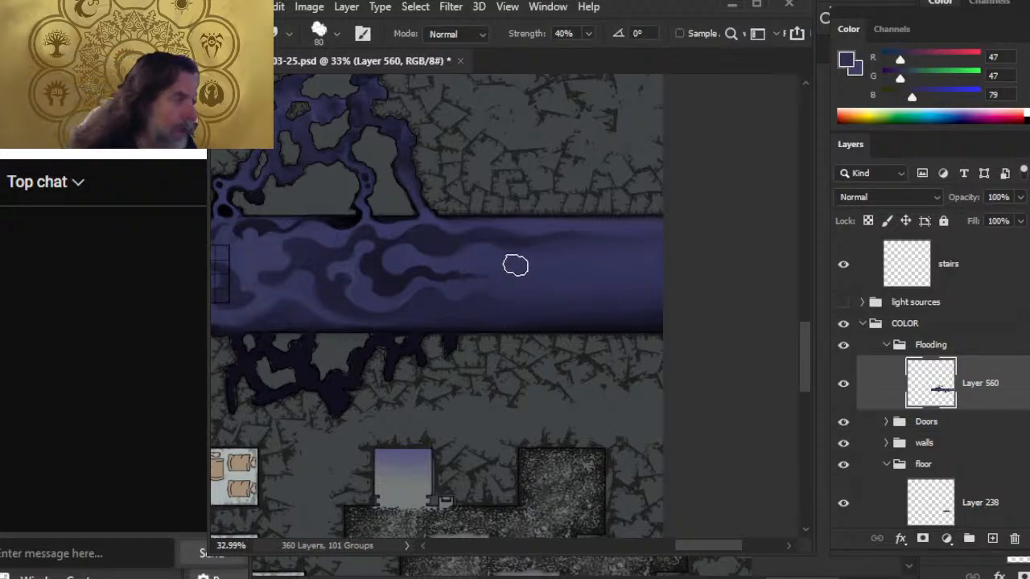
key("bracketleft")
key("bracketleft")
key("bracketleft")
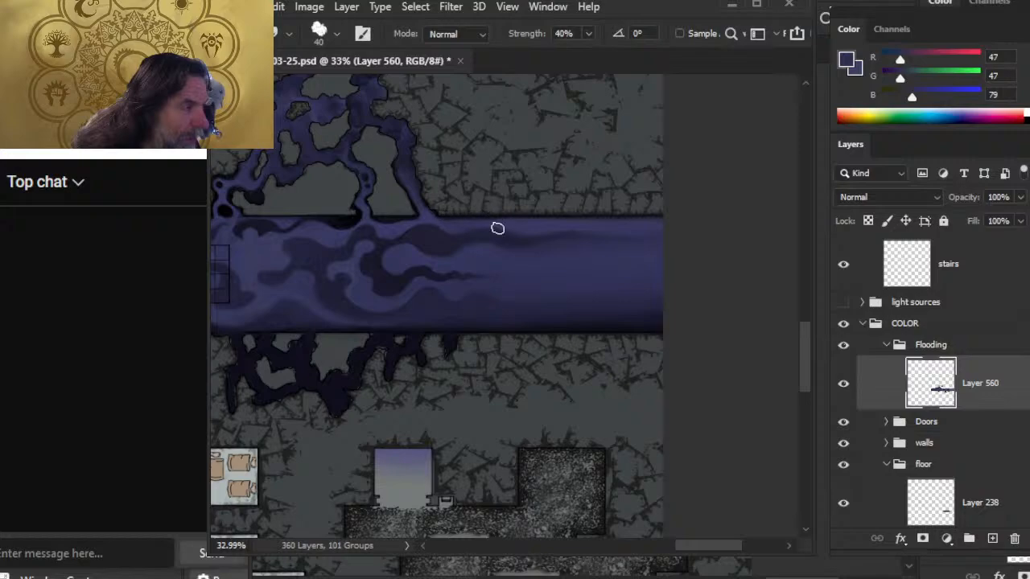
key("bracketleft")
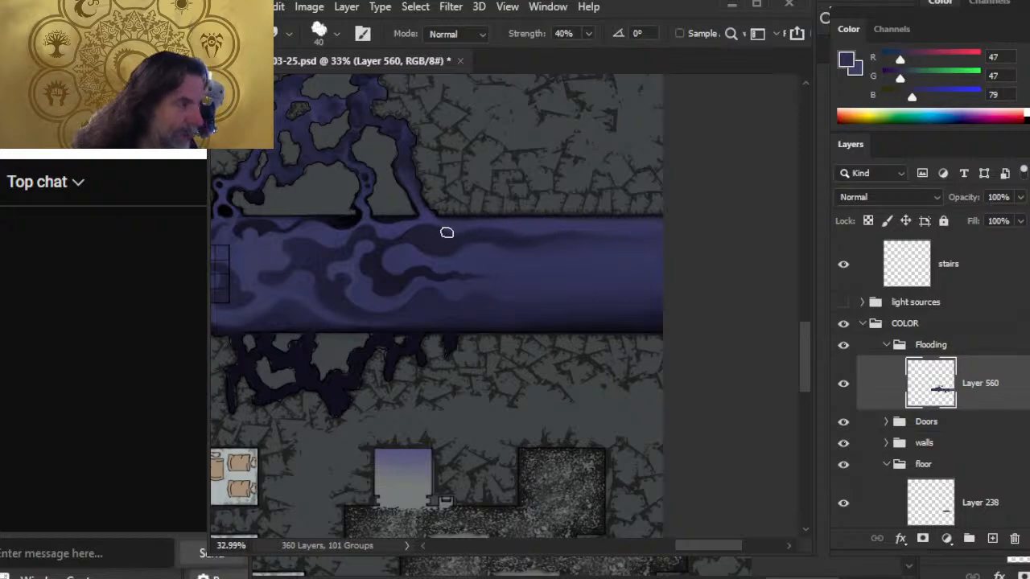
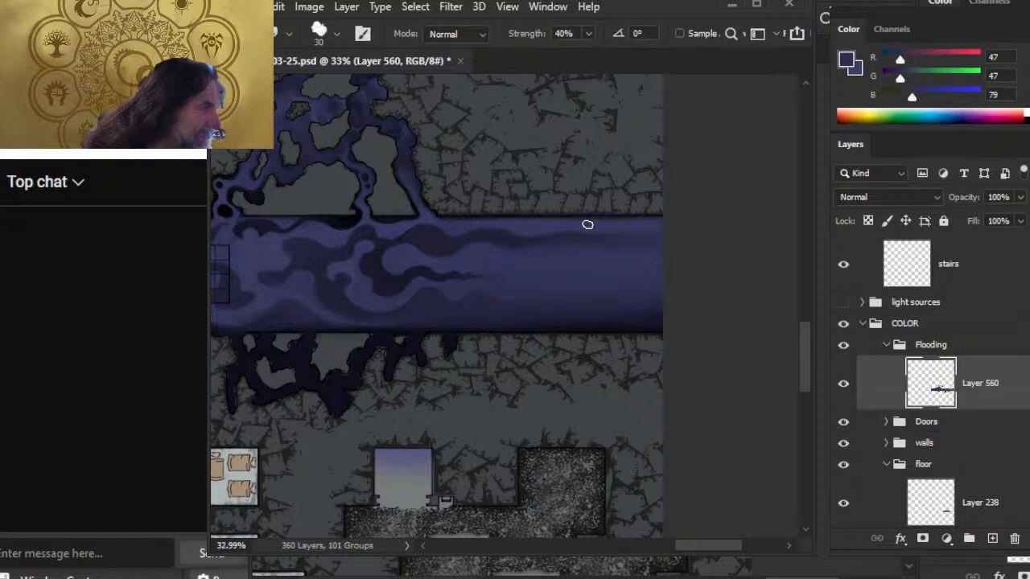
key("]")
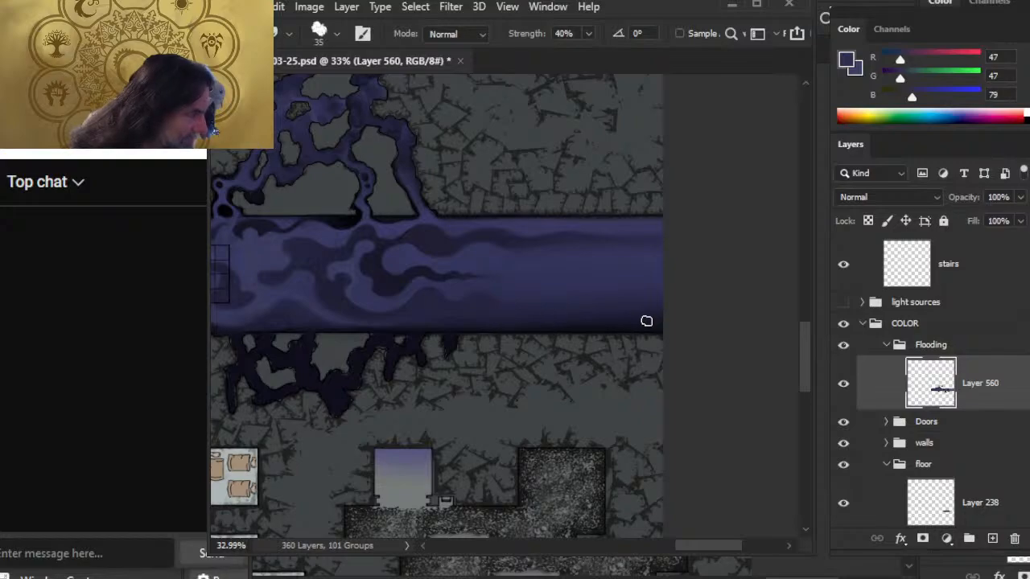
- Refine the dark swirls just east of the grate at 40% strength, reducing the smudge size from 30 to 15
key("z")
left_click_drag(605, 357, 535, 362)
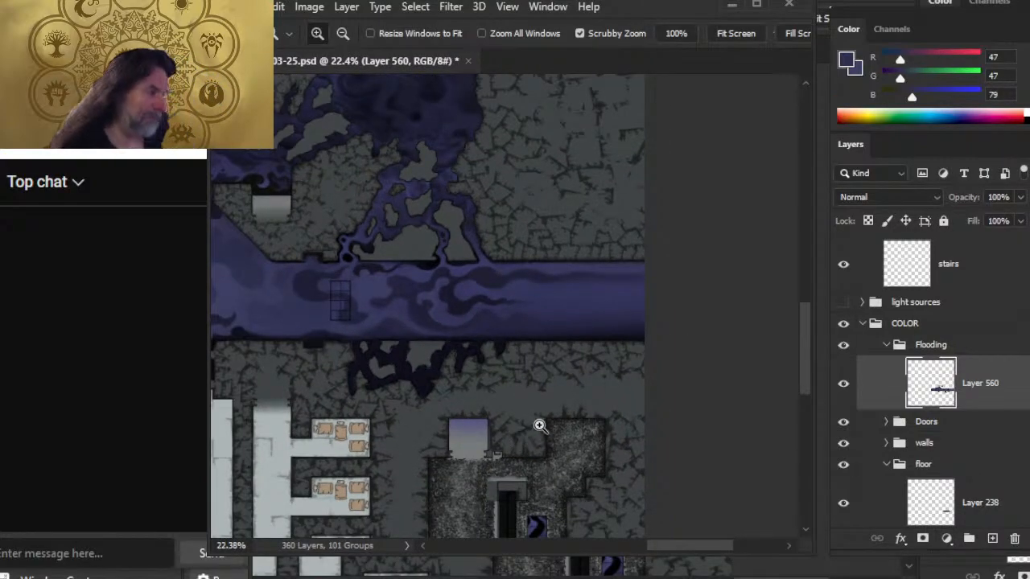
mouse_move(443, 322)
left_mouse_down()
mouse_move(570, 349)
mouse_move(652, 338)
mouse_move(551, 299)
left_mouse_up()
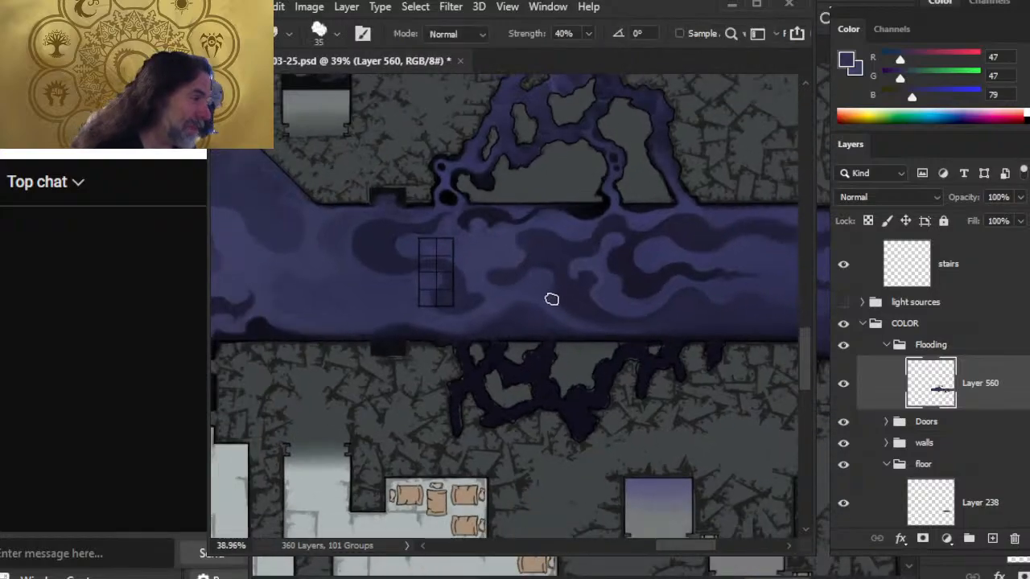
key("bracketleft")
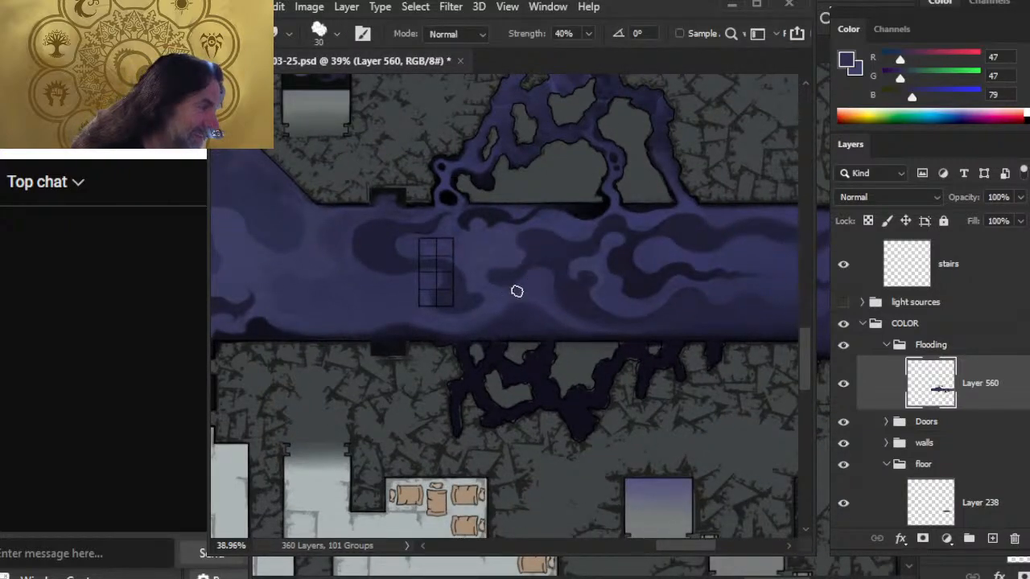
key("bracketleft")
key("bracketleft")
key("bracketleft")
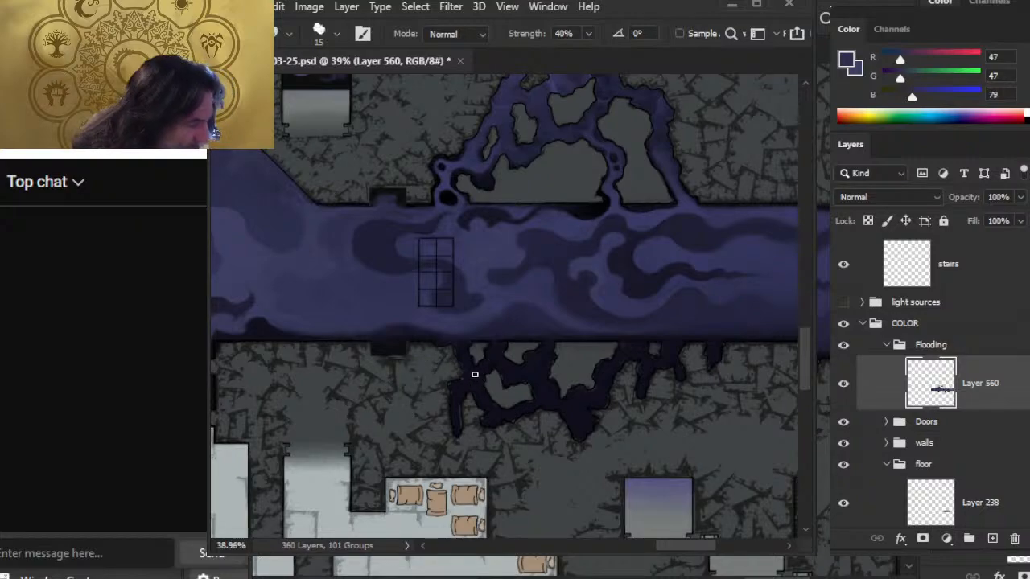
- Pull curling dark wisps into the water from the doorway shadow south of the wheel symbol, using the wedge tip at sizes 20 and 30
left_click_drag(436, 382, 731, 381)
key("]")
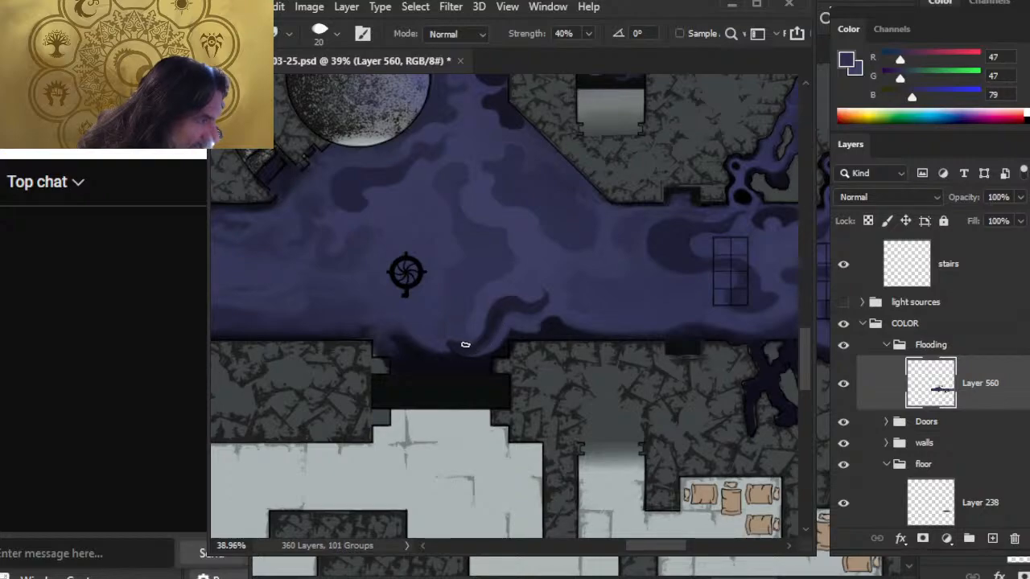
key("bracketright")
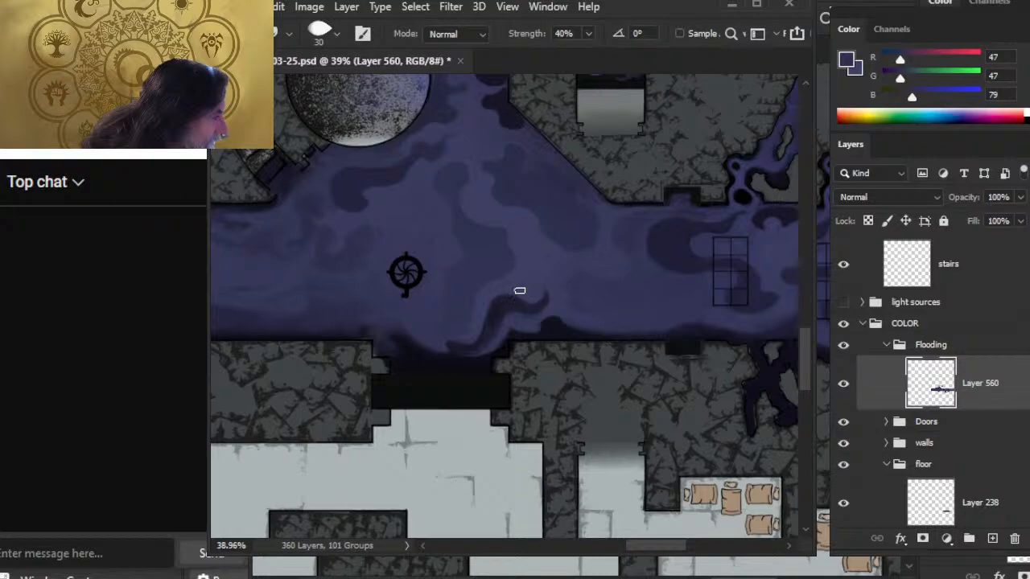
key("bracketleft")
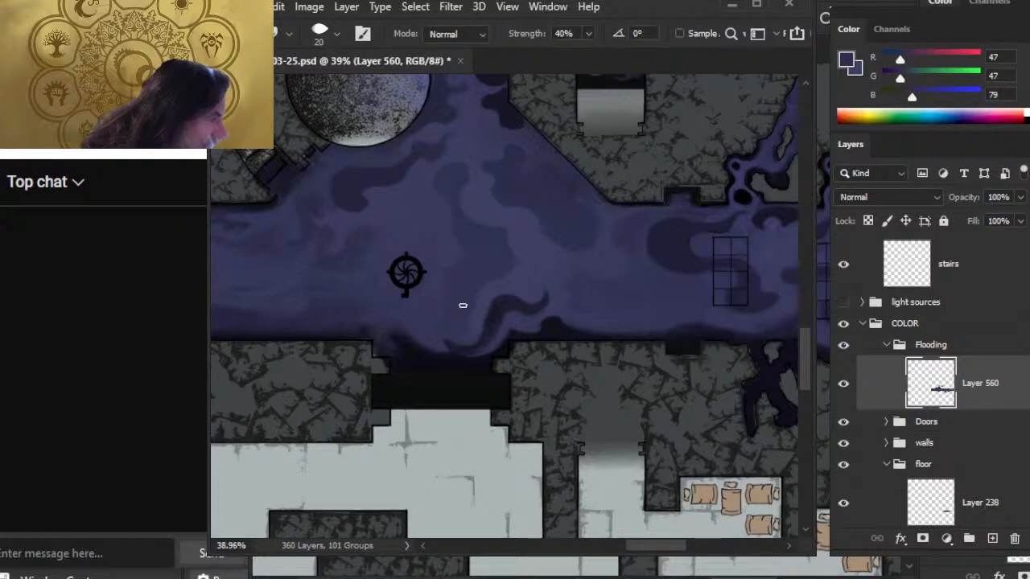
key("bracketright")
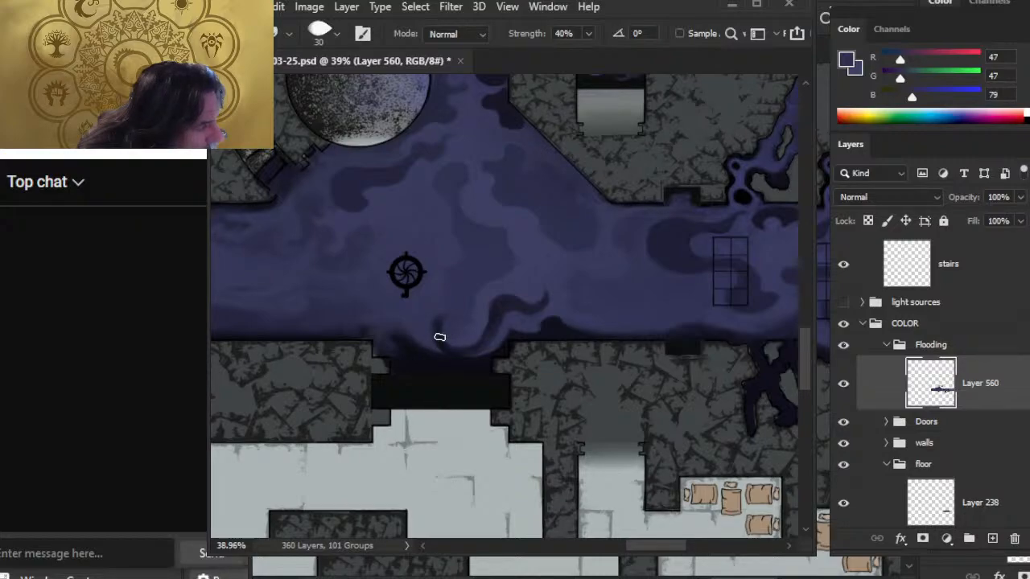
mouse_move(443, 322)
left_mouse_down()
mouse_move(446, 308)
mouse_move(466, 313)
left_mouse_up()
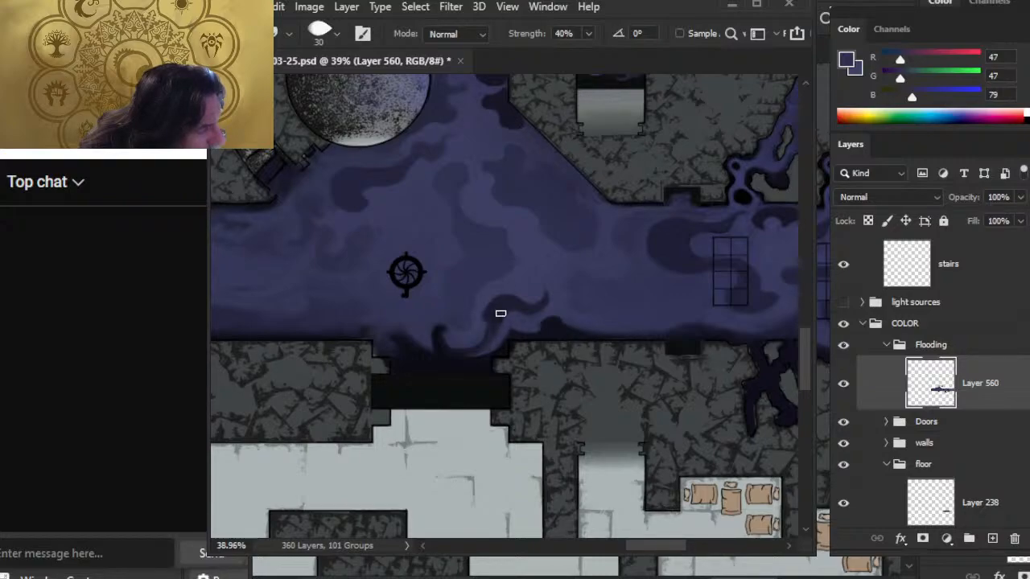
mouse_move(511, 300)
left_mouse_down()
mouse_move(499, 297)
mouse_move(478, 336)
left_mouse_up()
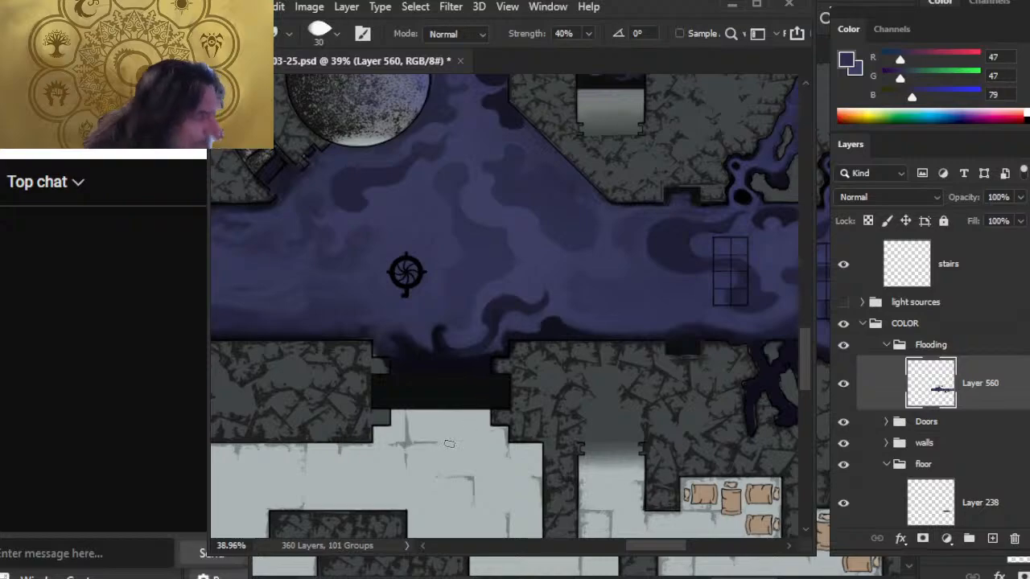
- Blend the water west of the wheel symbol at 40% strength, with the wedge tip at size 45 and the rough-edged tip at 50 and 40
key("space")
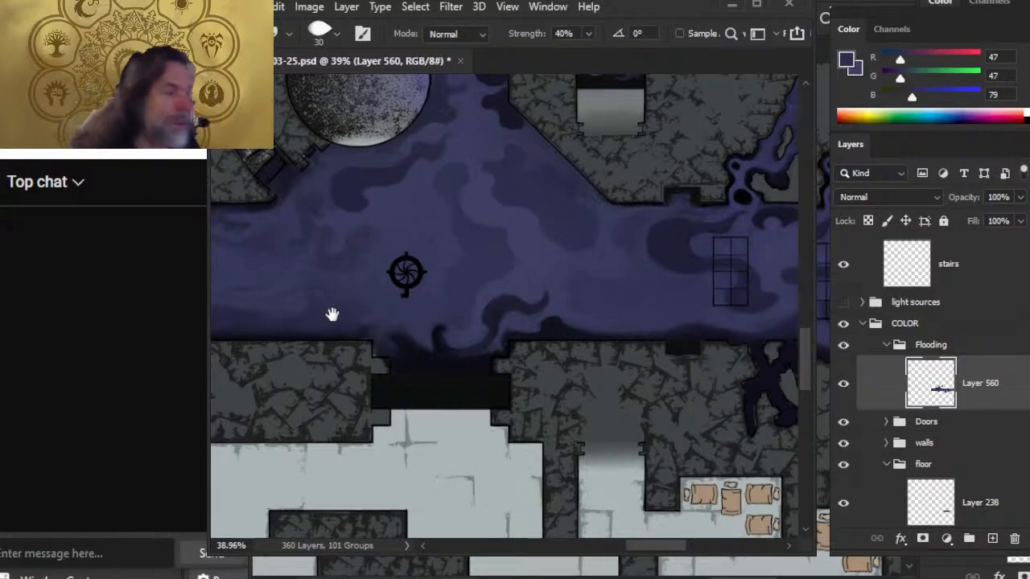
left_click_drag(331, 314, 451, 307)
key("]")
key("]")
key("]")
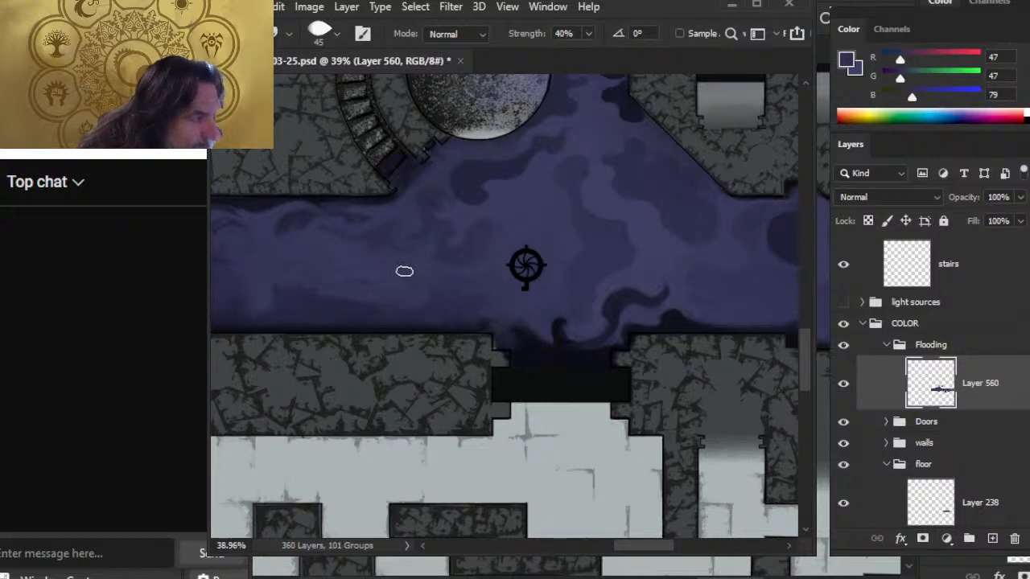
key("bracketright")
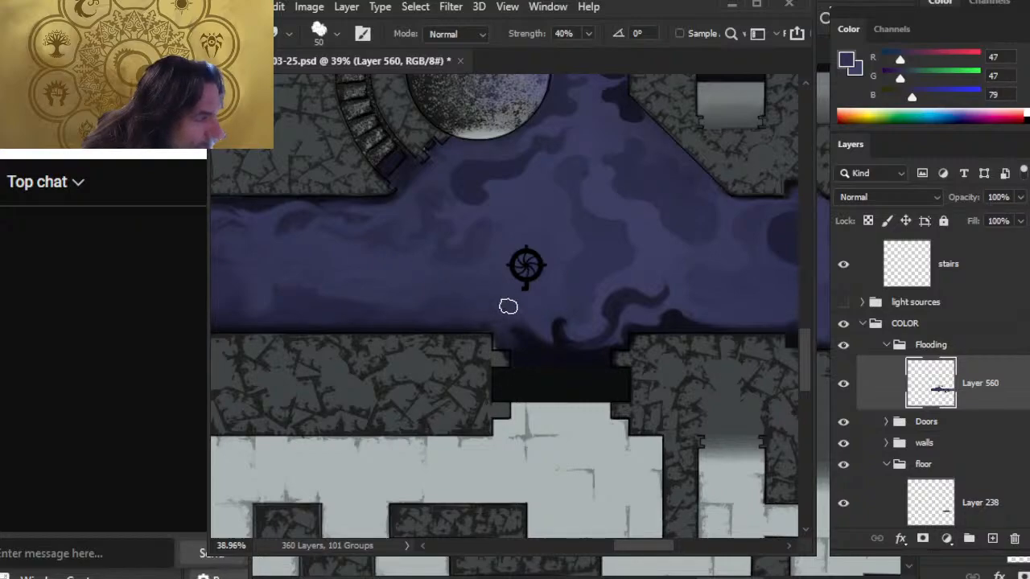
key("bracketleft")
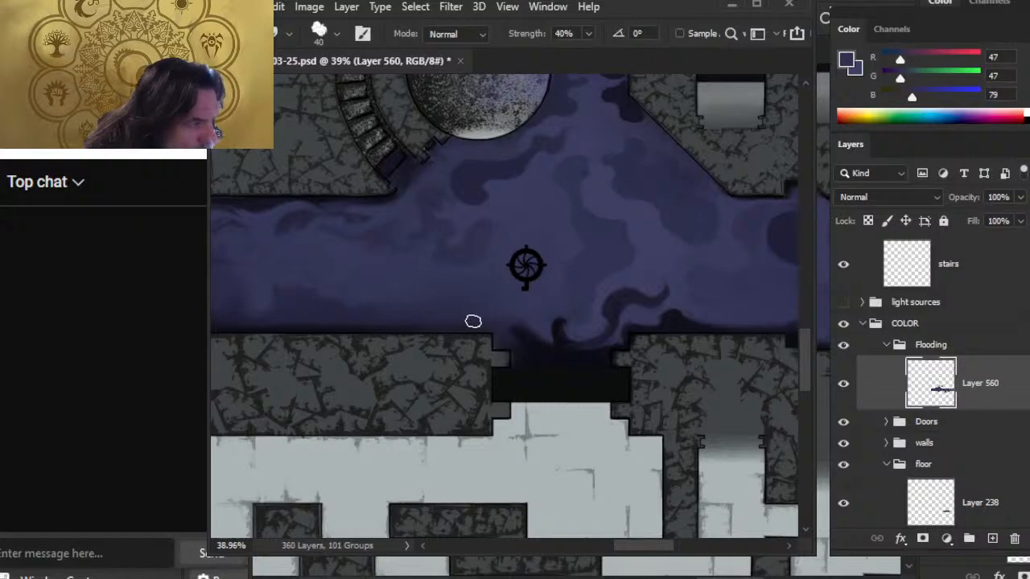
- Smudge the swirls below the upper wall of the western corridor at 40% strength and size 40
left_click_drag(311, 400, 552, 366)
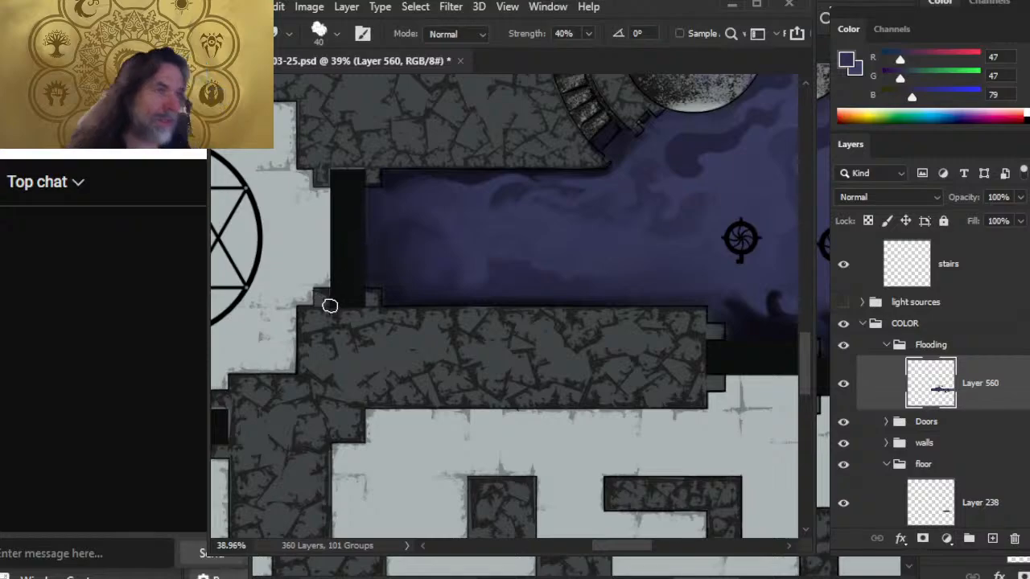
key("alt+Tab")
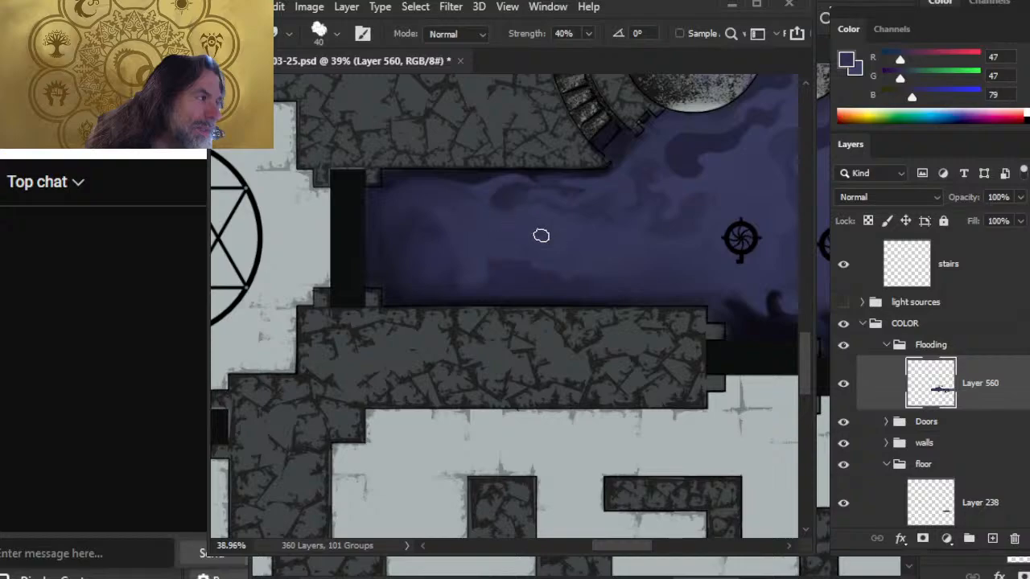
mouse_move(520, 201)
left_mouse_down()
mouse_move(557, 200)
mouse_move(534, 185)
mouse_move(566, 202)
mouse_move(559, 196)
left_mouse_up()
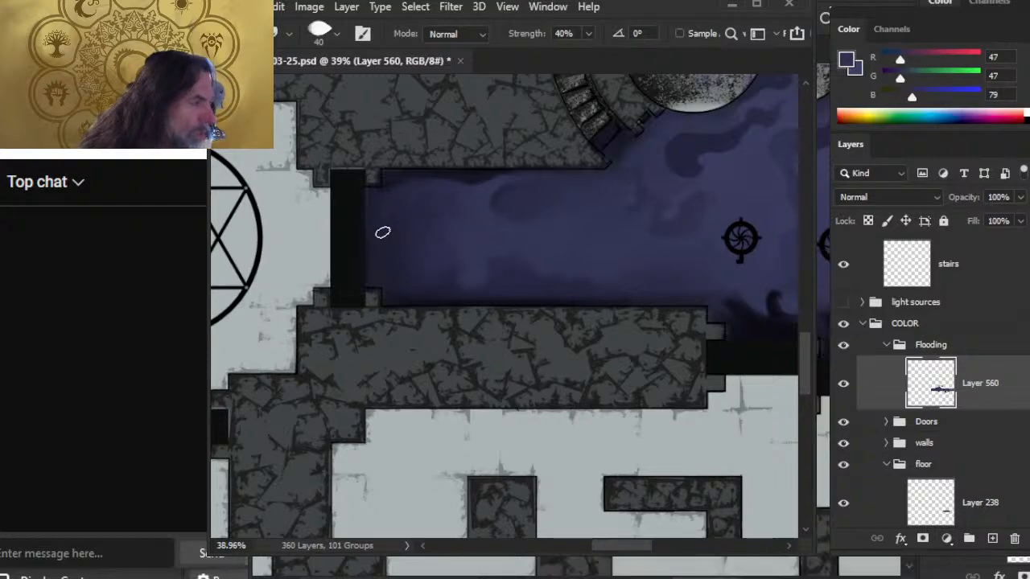
- Soften the water near the western doorway at 30% strength, switching to the rough-edged tip and ending at size 50 and 23% strength
key("3")
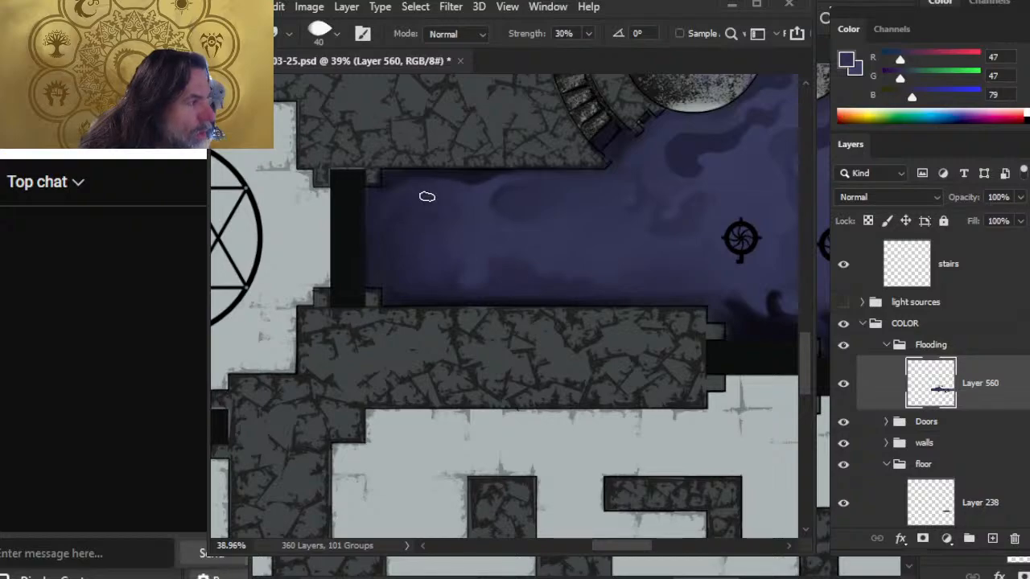
right_click(460, 239)
double_click(528, 354)
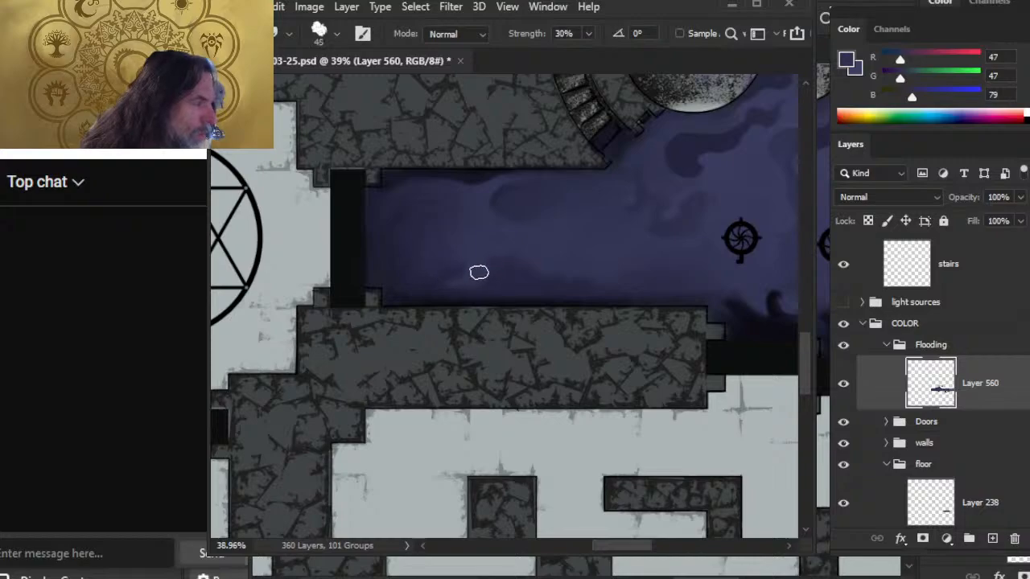
key("]")
key("2")
key("3")
mouse_move(483, 280)
left_mouse_down()
mouse_move(450, 290)
mouse_move(474, 267)
mouse_move(437, 265)
mouse_move(457, 248)
left_mouse_up()
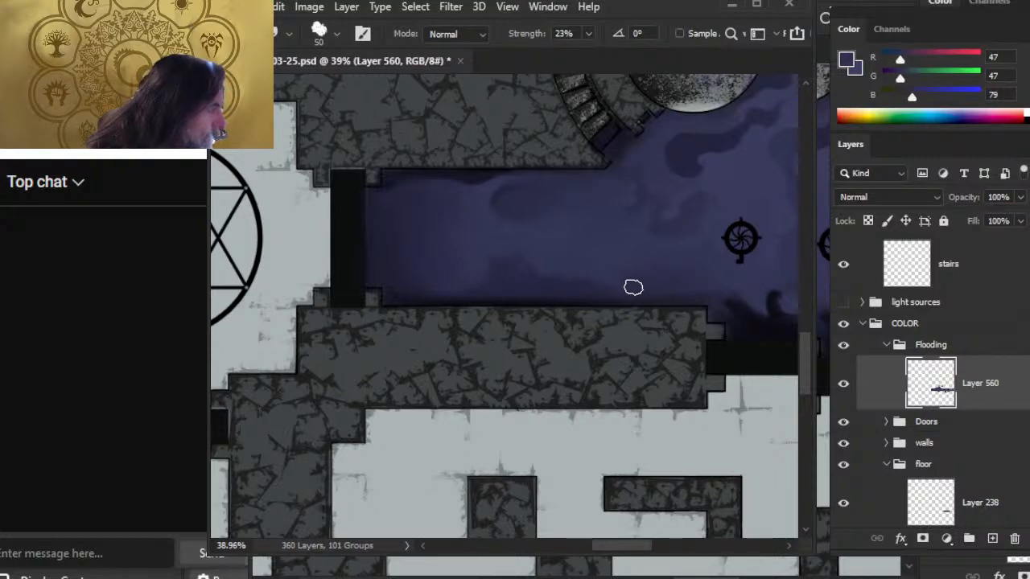
- Smudge the southern doorway shadow and the swirls northwest of the wheel symbol at 23% strength, using the rough-edged tip at 40 and 30 and the wedge tip at 30 and 40
left_click_drag(742, 329, 544, 295)
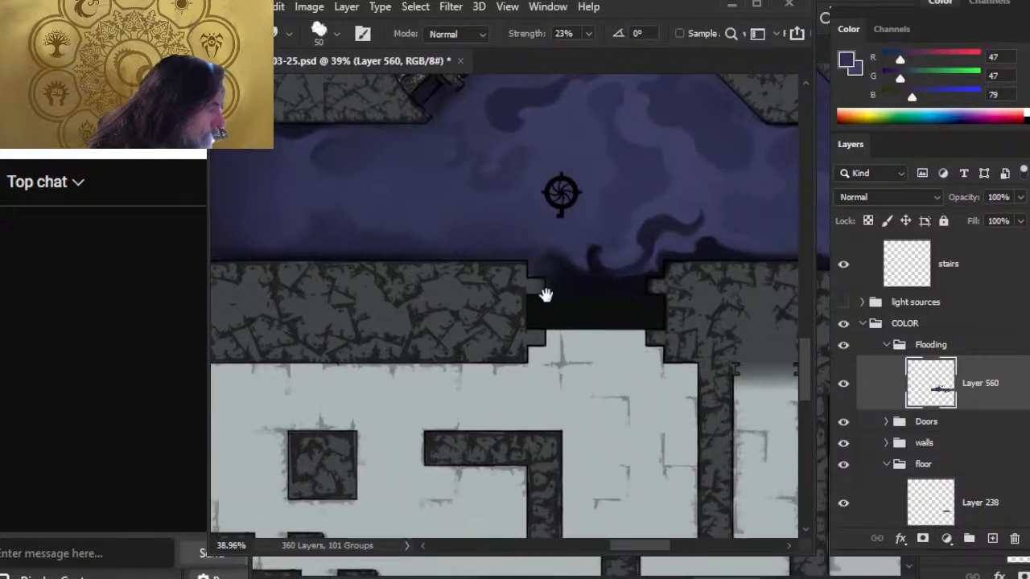
key("bracketleft")
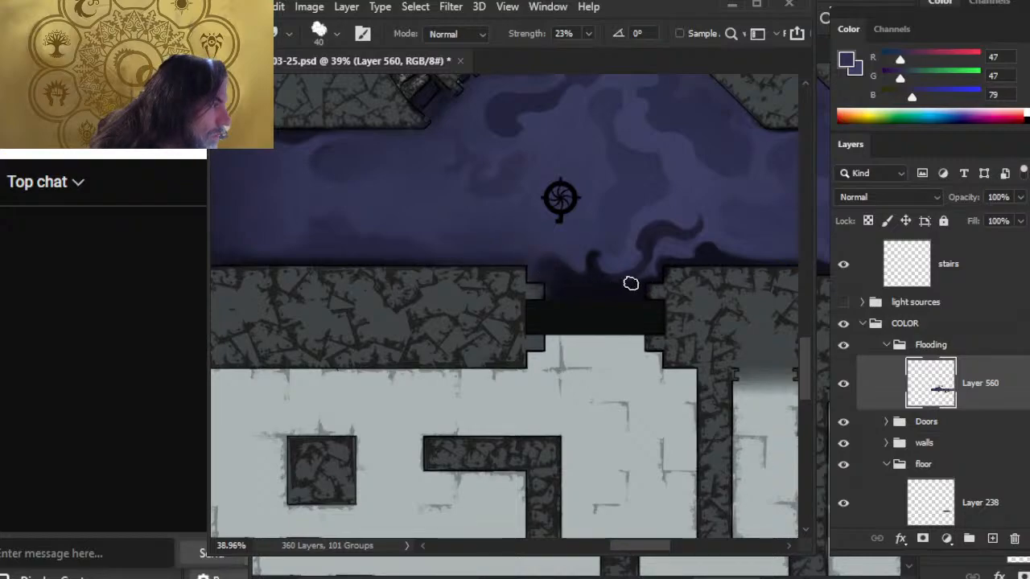
key("bracketleft")
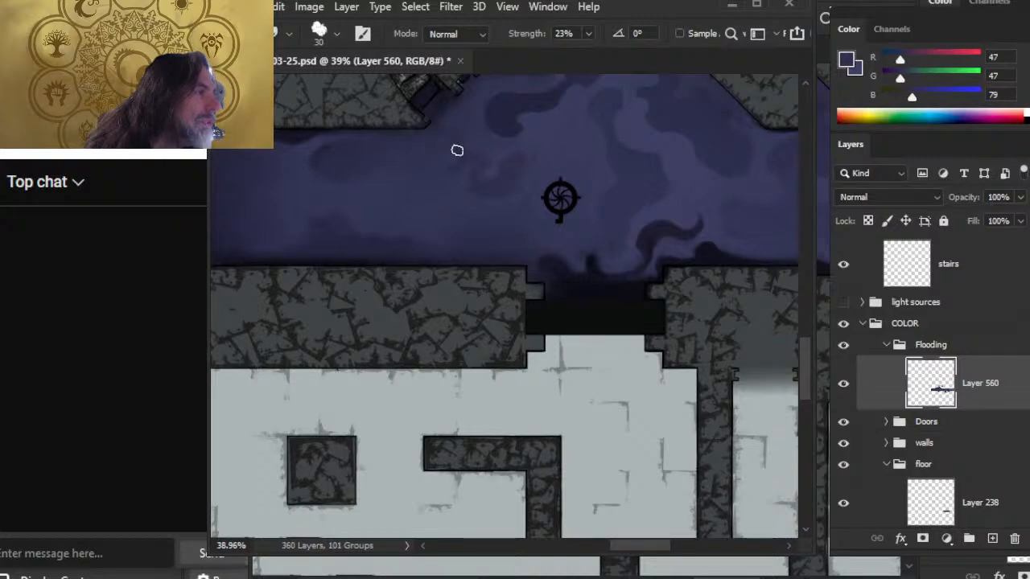
left_click(478, 286)
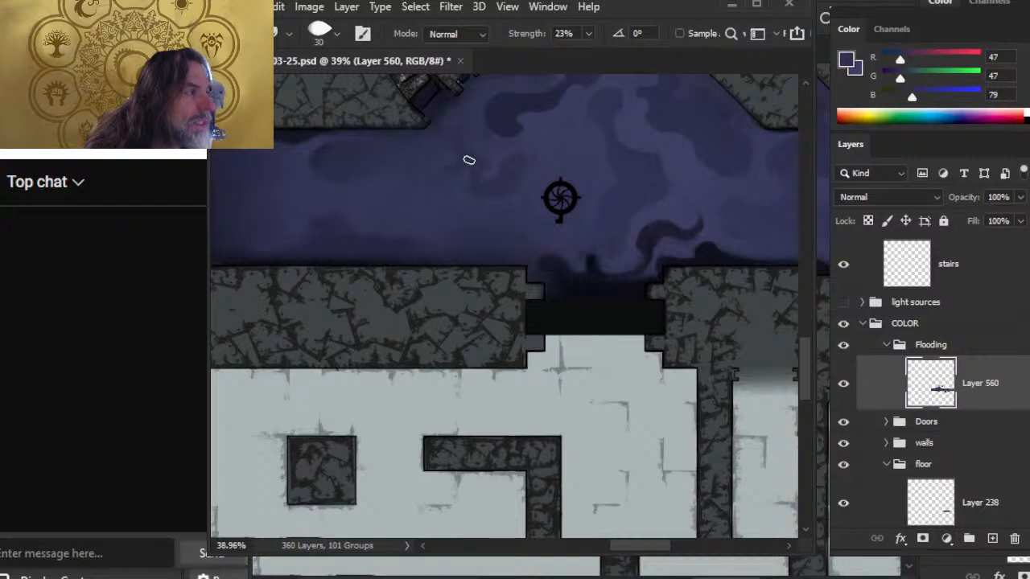
key("bracketright")
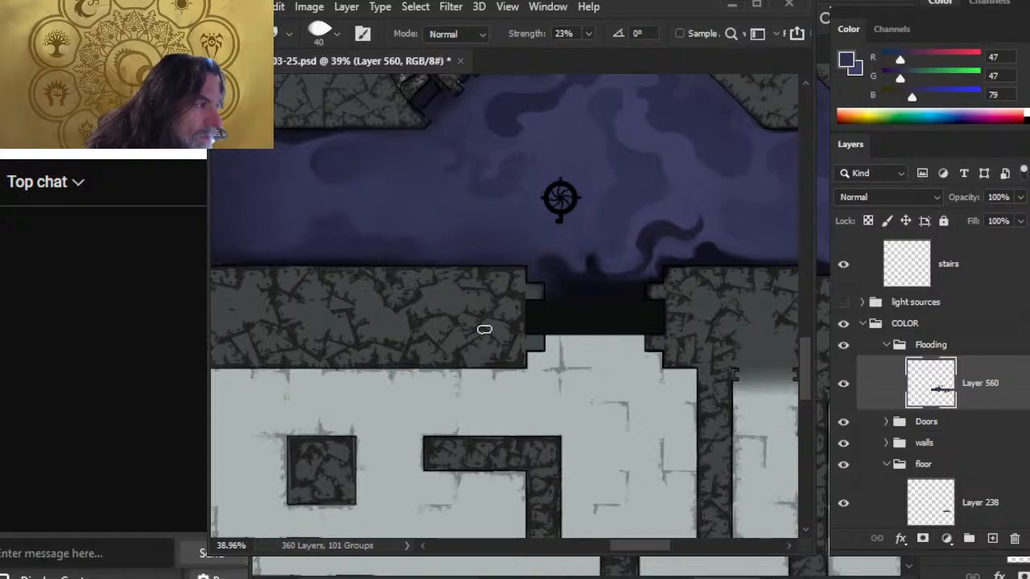
- Soften the water between the round dome and the corridor at 23% strength, with the rough-edged tip at sizes 50 and 45
key("z")
left_click_drag(475, 315, 392, 316)
key("r")
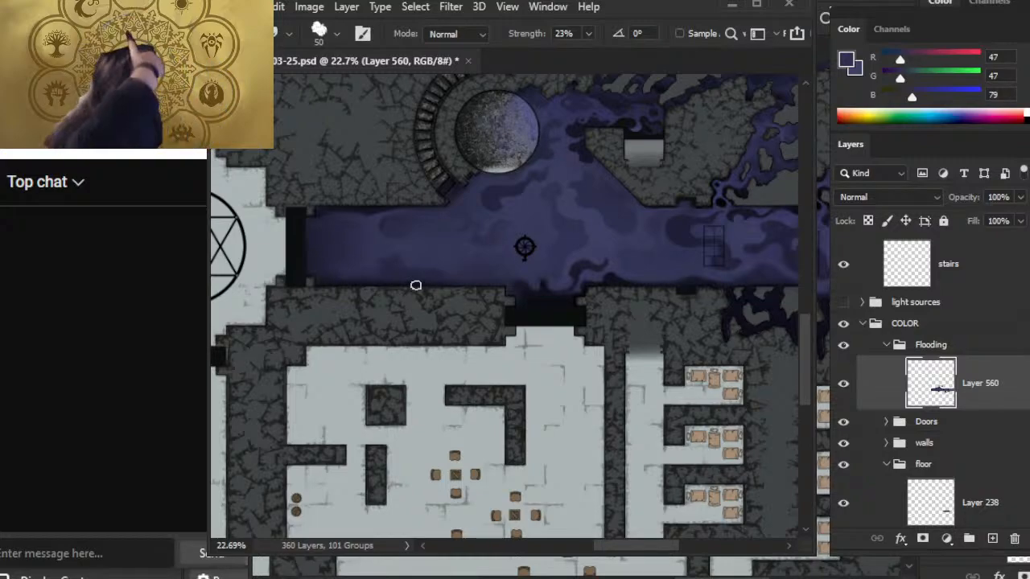
mouse_move(591, 245)
left_mouse_down()
mouse_move(561, 367)
mouse_move(624, 310)
left_mouse_up()
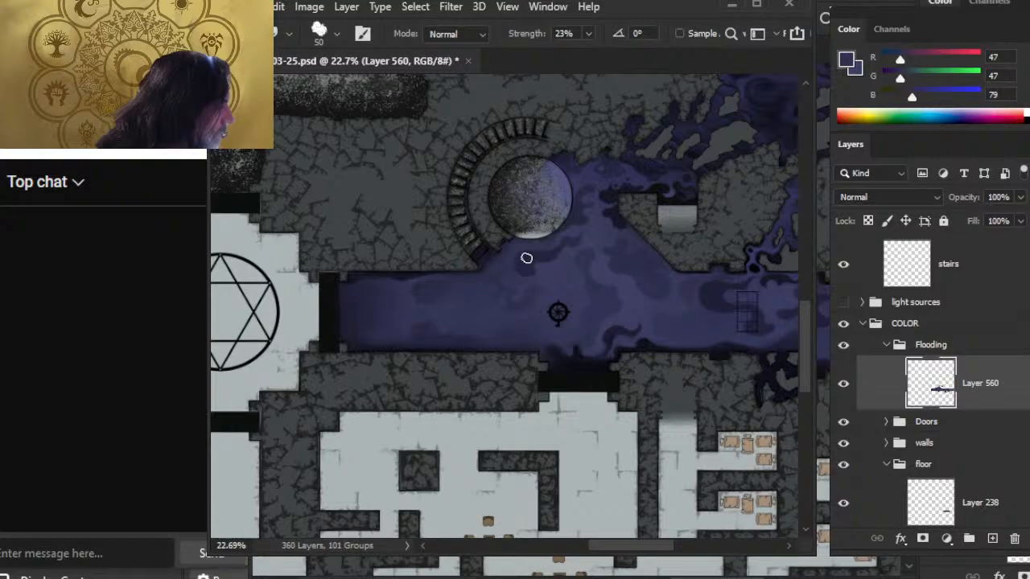
key("bracketleft")
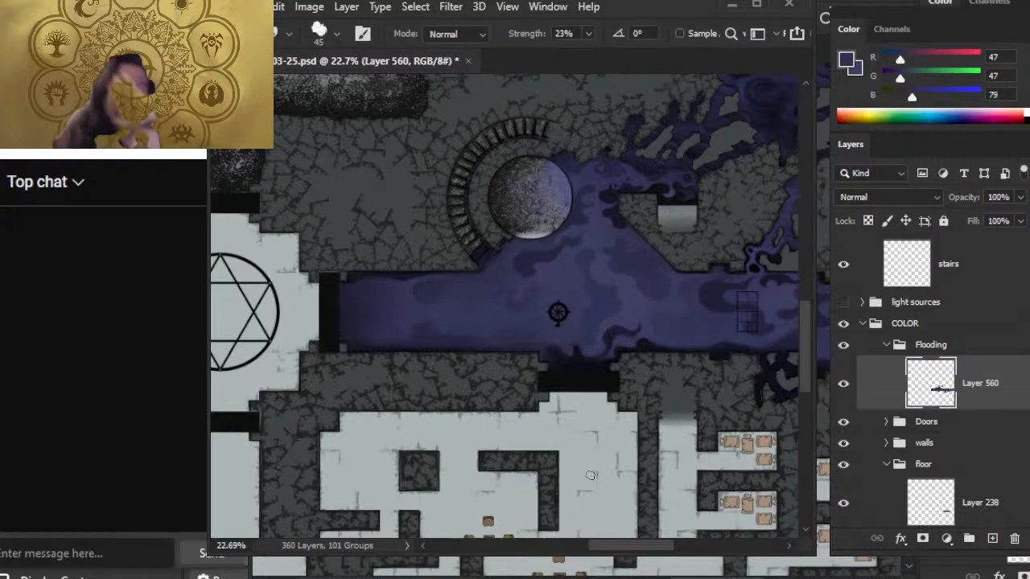
- Check the flooding across the whole map, and blend the water around the wheel symbol with the rough-edged tip at sizes 45 and 35
key("z")
left_click_drag(602, 267, 485, 264)
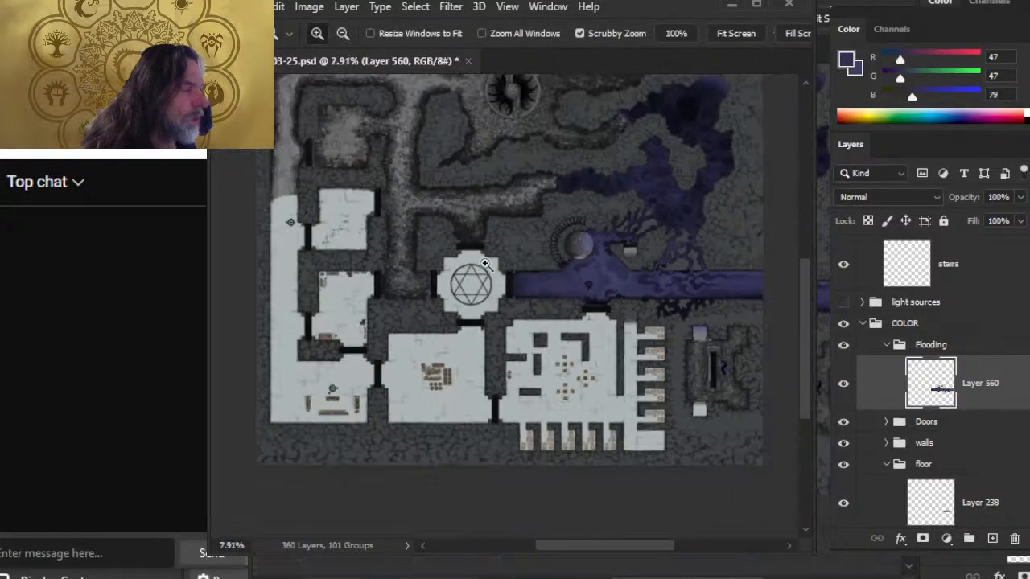
left_click_drag(542, 180, 593, 288)
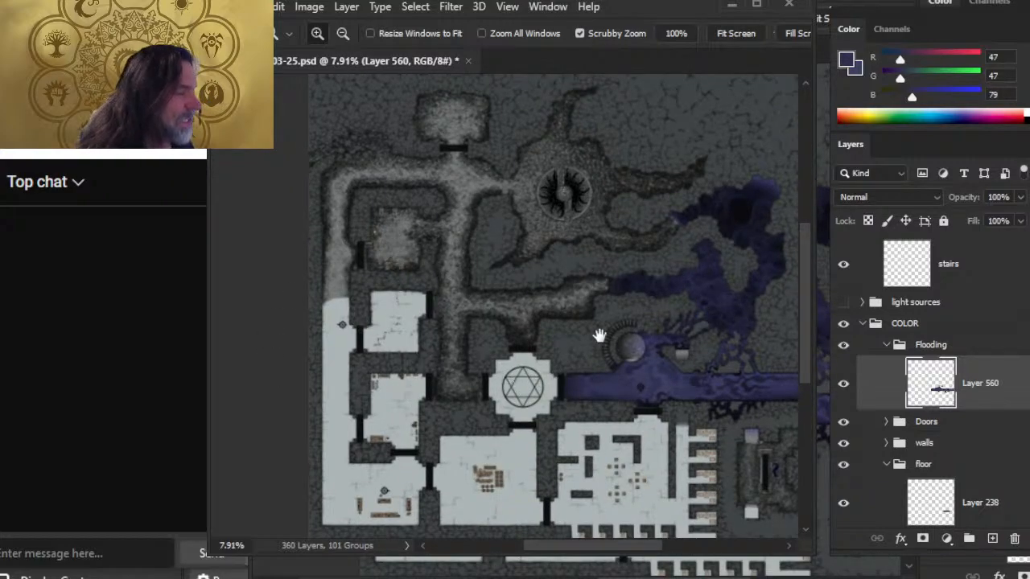
mouse_move(603, 340)
left_mouse_down()
mouse_move(491, 298)
mouse_move(621, 437)
mouse_move(547, 301)
mouse_move(746, 293)
left_mouse_up()
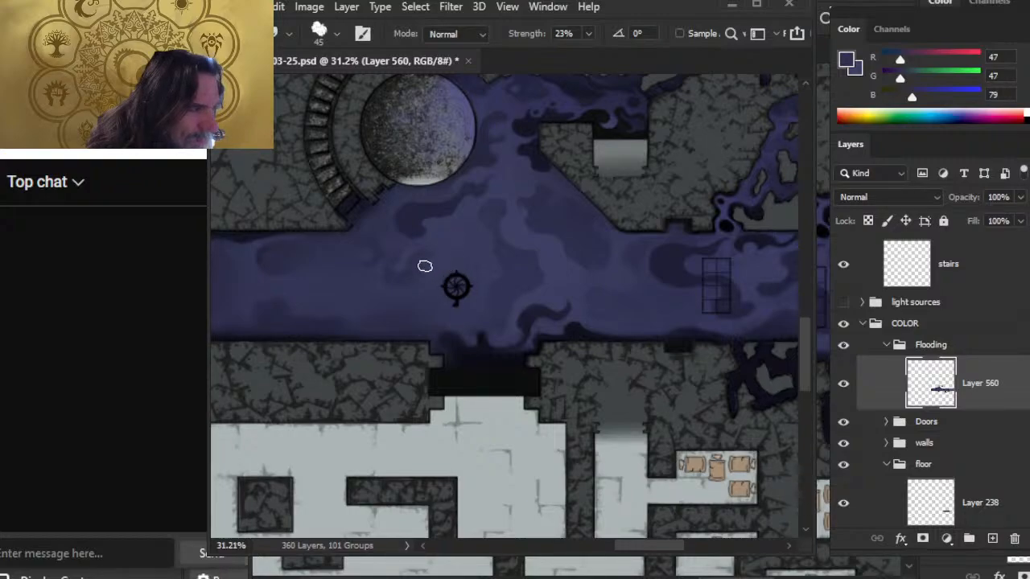
key("bracketleft")
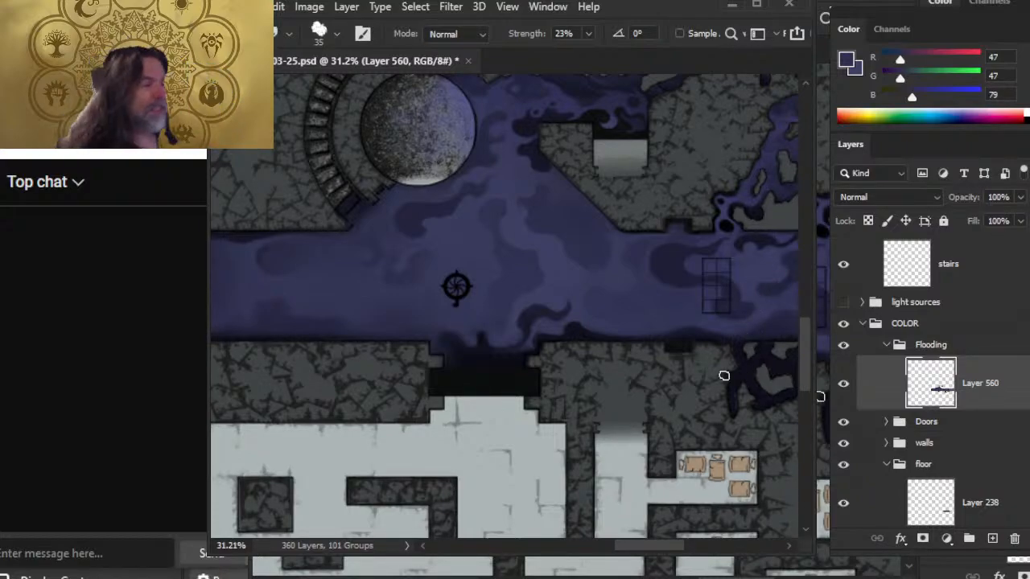
- Review the eastern part of the flooded corridor in context with the surrounding rooms and save the map document
left_click_drag(574, 287, 462, 237)
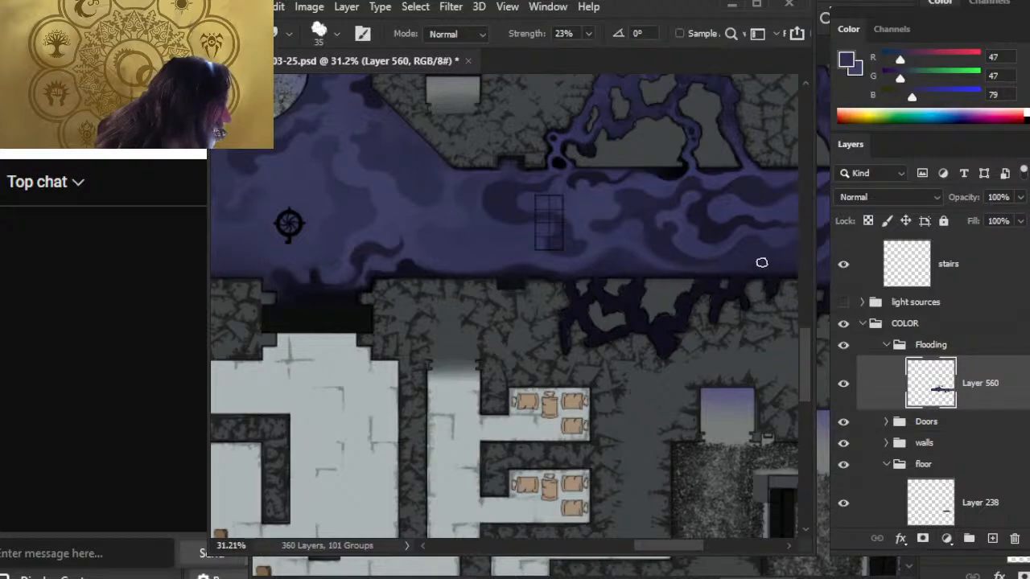
key("z")
mouse_move(644, 386)
left_mouse_down()
mouse_move(563, 352)
mouse_move(588, 448)
left_mouse_up()
key("ctrl+s")
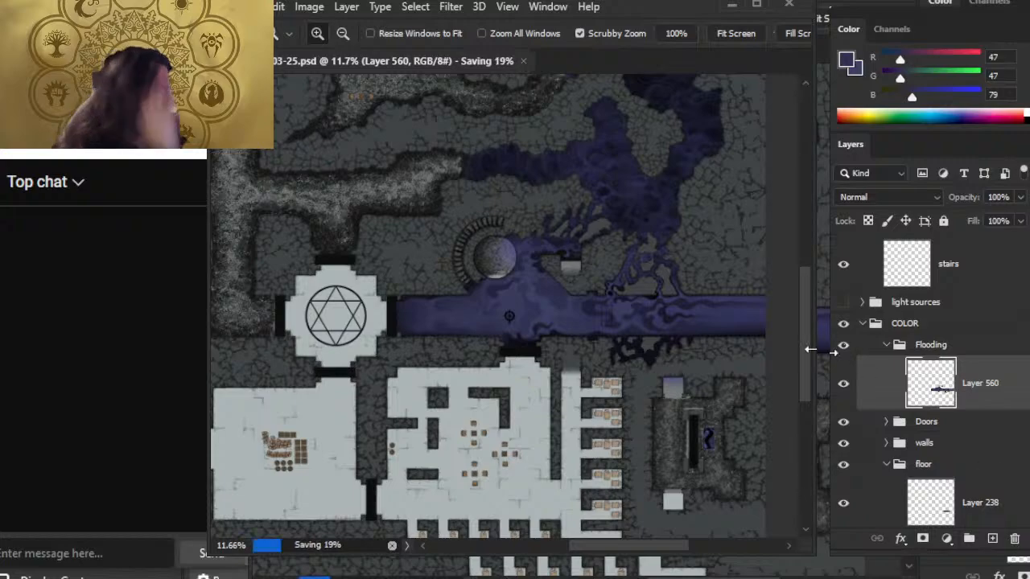